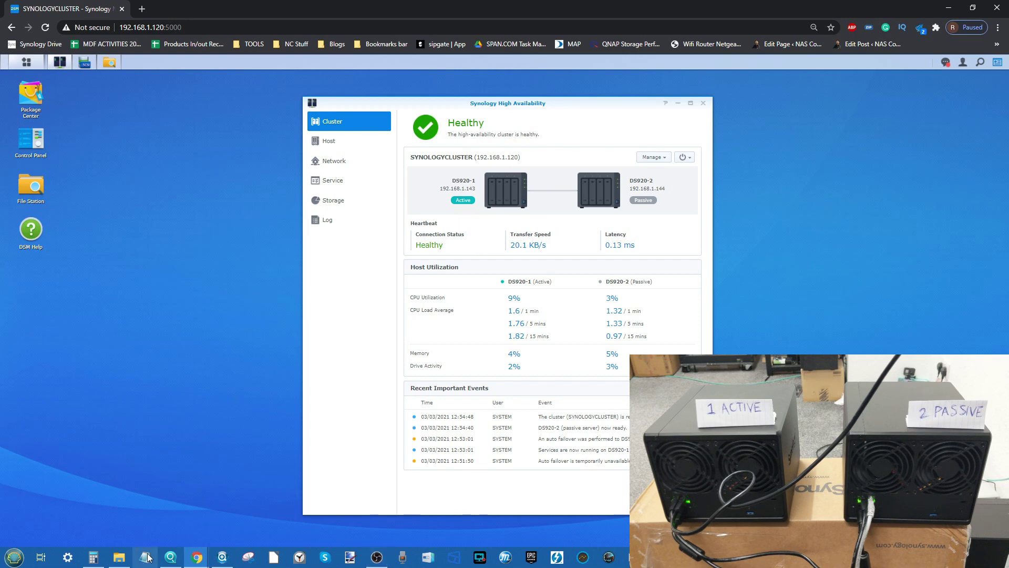
# Step: Check This PC, then open iSCSI Manager's LUN-1 details and move the window aside
pyautogui.click(120, 558)
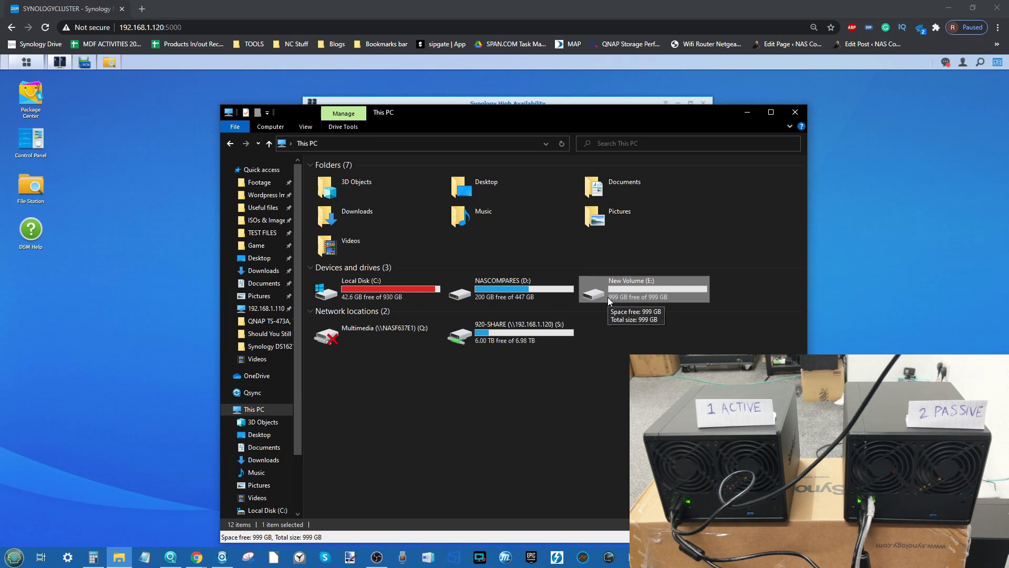
pyautogui.click(747, 112)
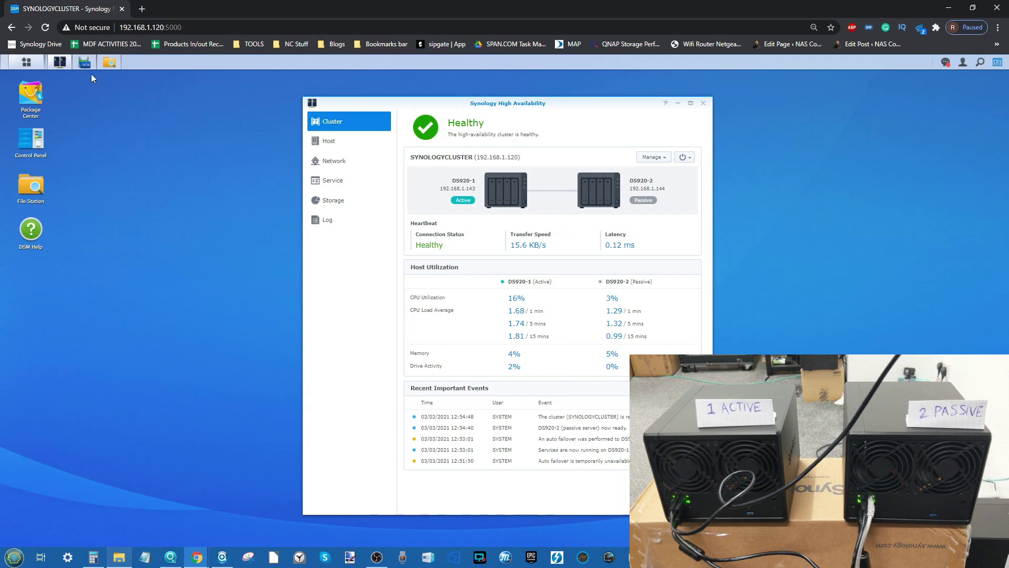
pyautogui.click(84, 62)
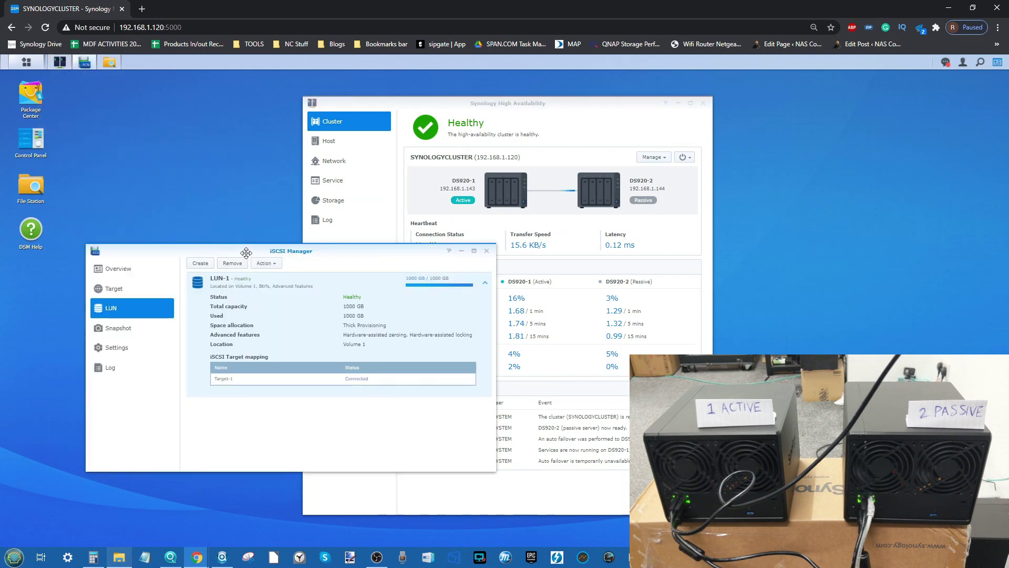
pyautogui.moveTo(246, 253); pyautogui.dragTo(220, 277)
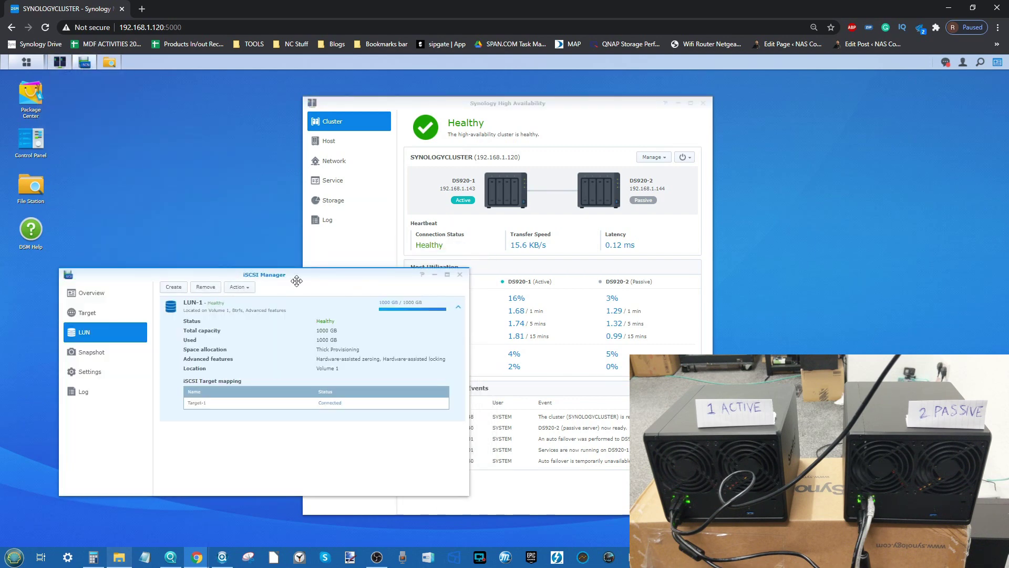
# Step: Open File Station on 920-SHARE at the upper left, shift High Availability right, then reopen This PC
pyautogui.click(109, 62)
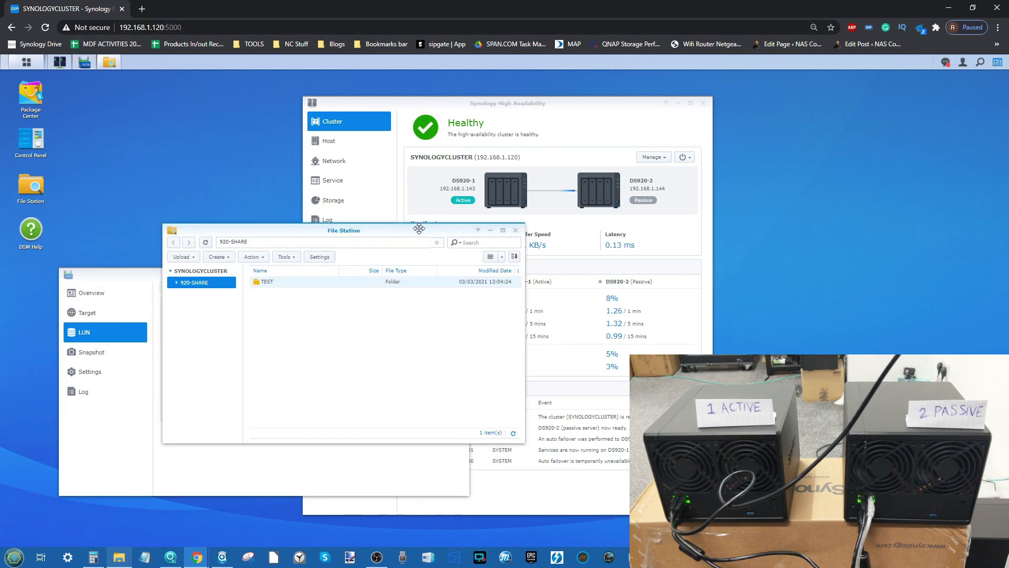
pyautogui.moveTo(419, 228); pyautogui.dragTo(377, 160)
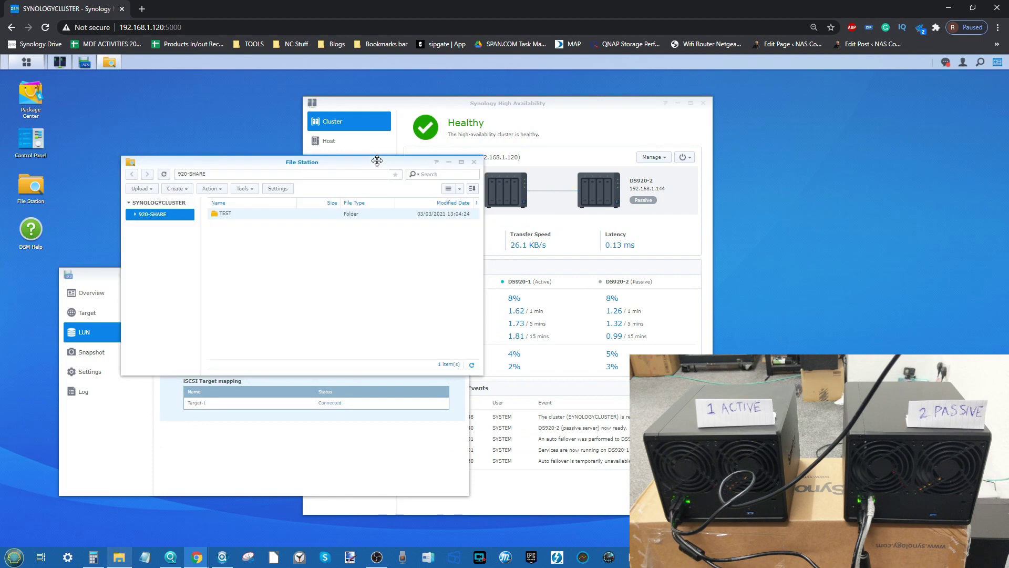
pyautogui.moveTo(558, 101); pyautogui.dragTo(669, 96)
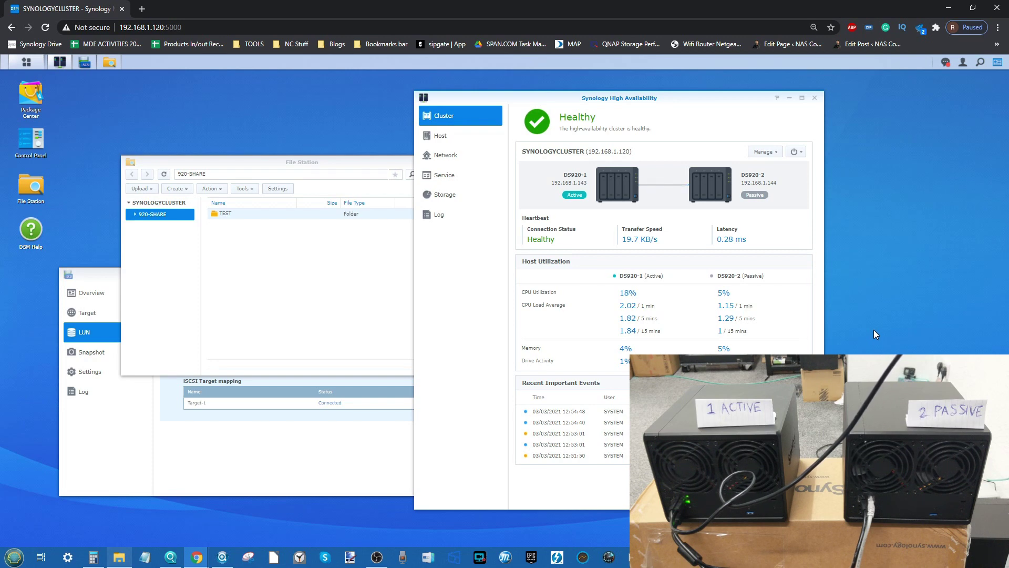
pyautogui.click(119, 555)
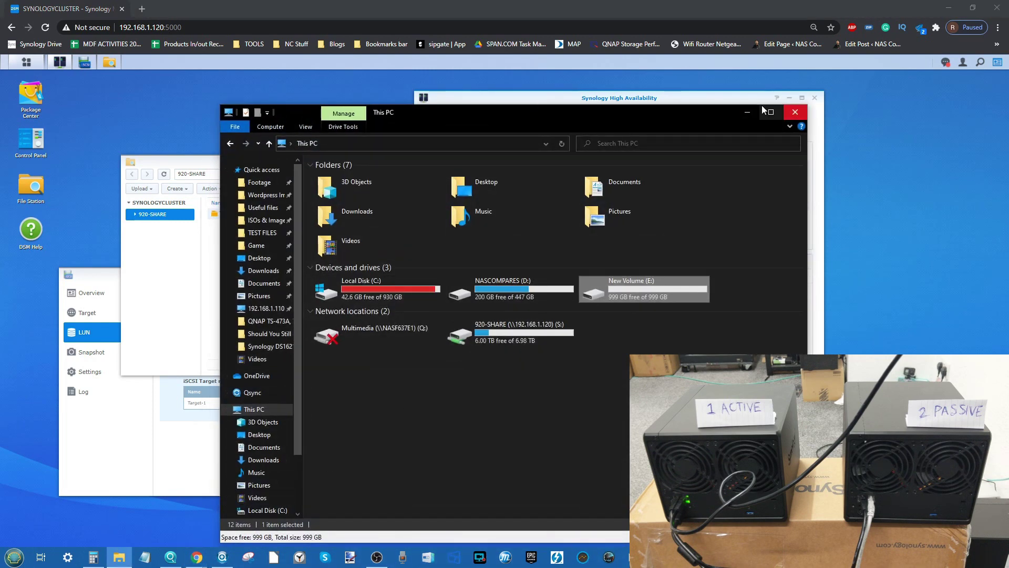
# Step: Move File Explorer to the lower left and bring the High Availability status forward
pyautogui.moveTo(720, 109); pyautogui.dragTo(889, 199)
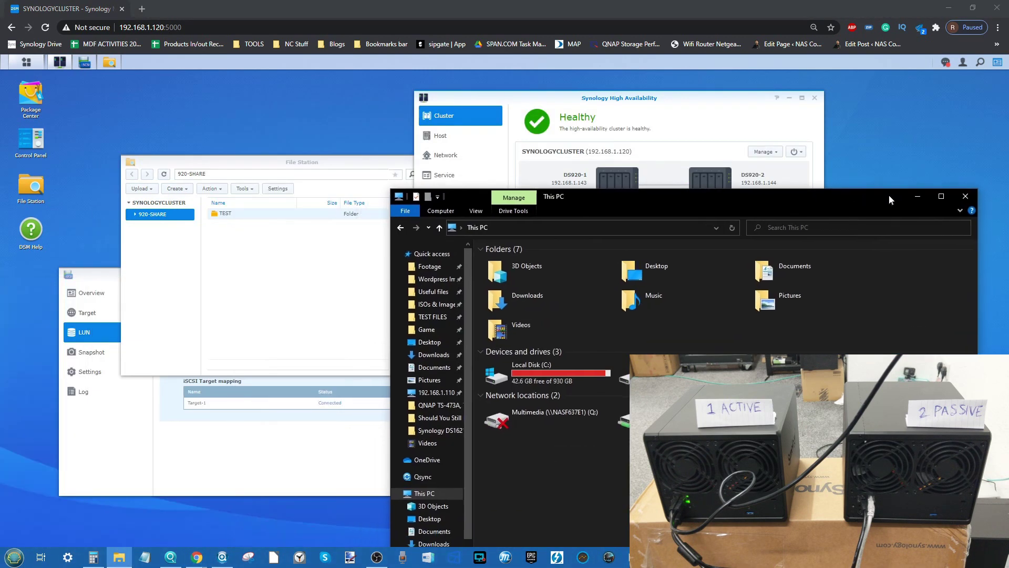
pyautogui.moveTo(717, 193); pyautogui.dragTo(482, 486)
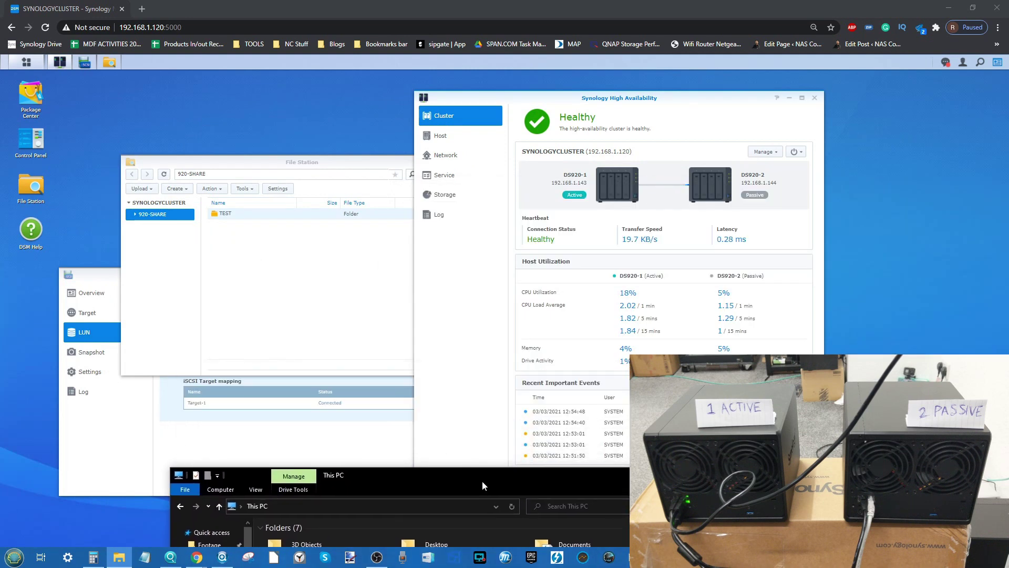
pyautogui.click(716, 100)
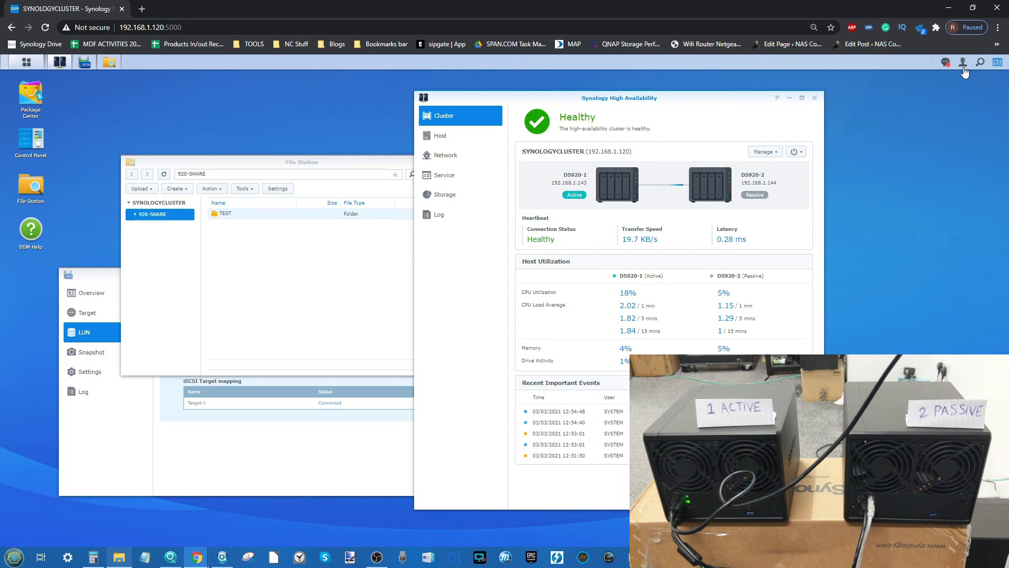
# Step: Read the failover notifications reporting passive server DS920-2 disconnected
pyautogui.click(946, 63)
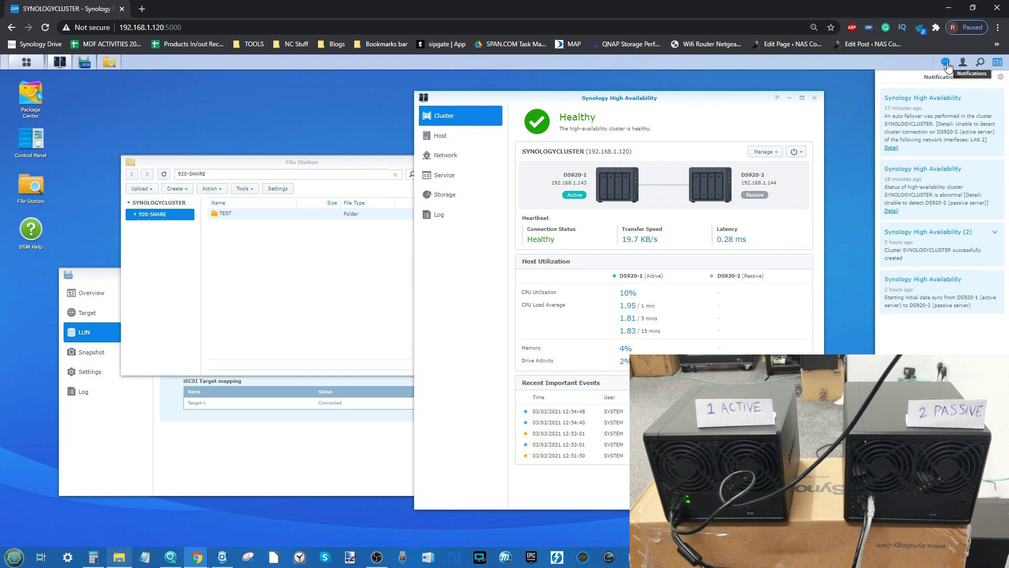
pyautogui.click(946, 63)
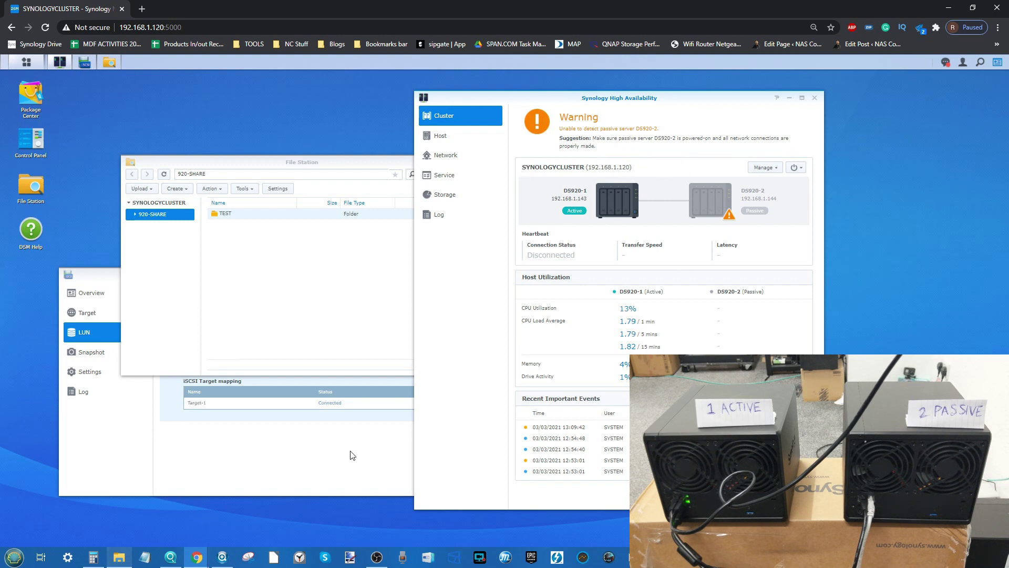
pyautogui.press('super+e')
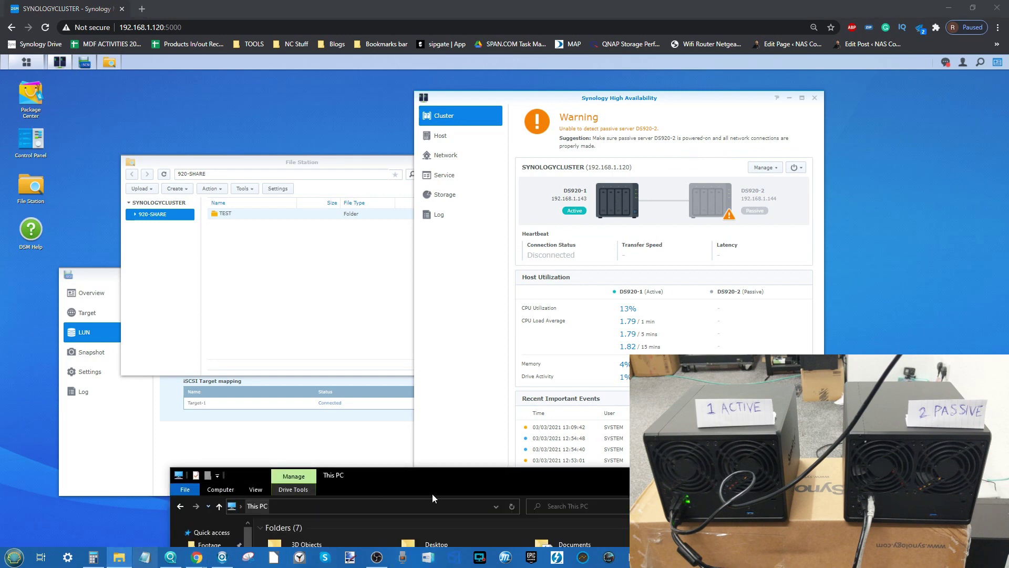
# Step: Select the video files on NASCOMPARES (D:) down to S02E00 and copy them
pyautogui.moveTo(433, 475); pyautogui.dragTo(410, 140)
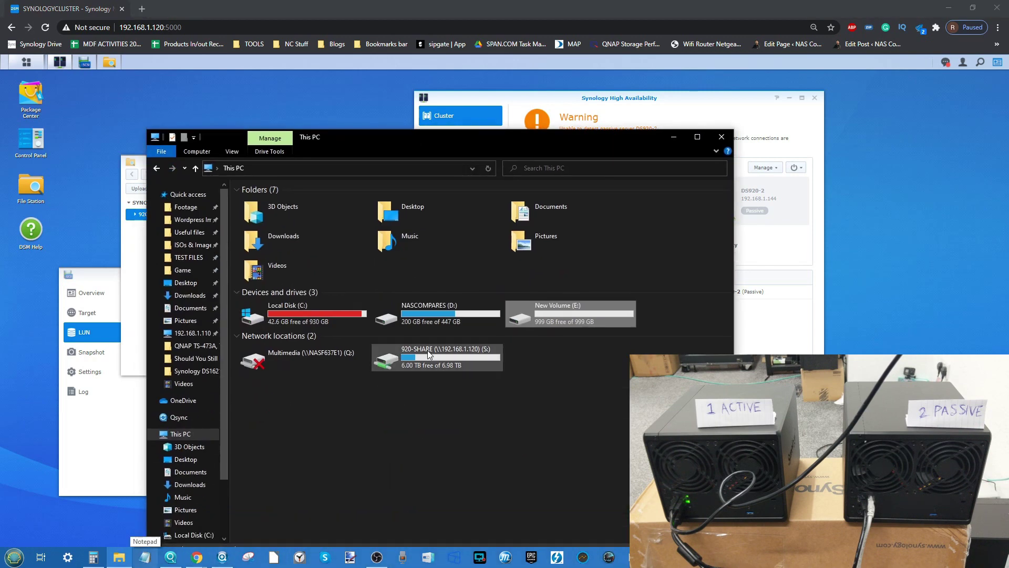
pyautogui.doubleClick(447, 305)
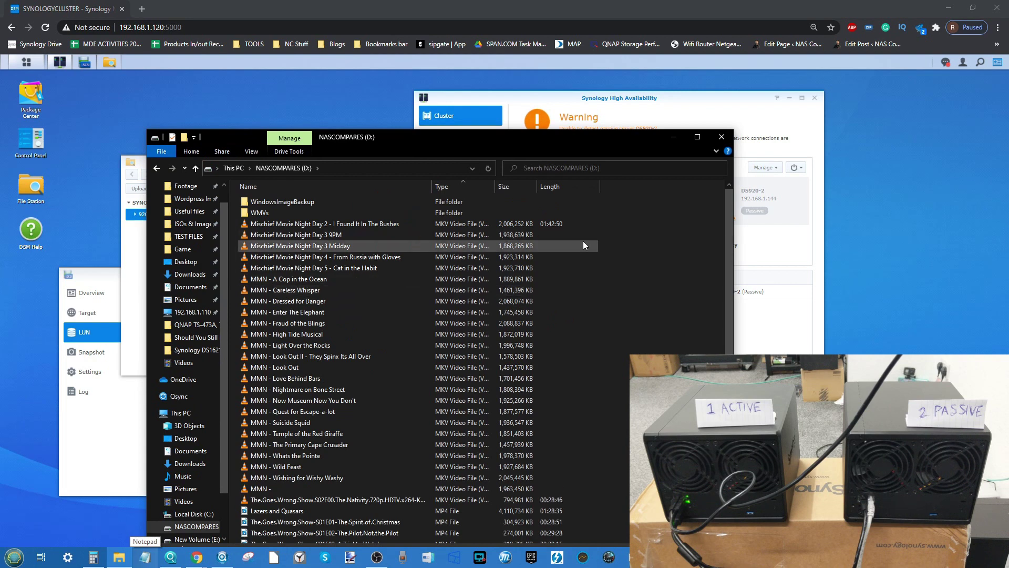
pyautogui.moveTo(619, 222); pyautogui.dragTo(214, 526)
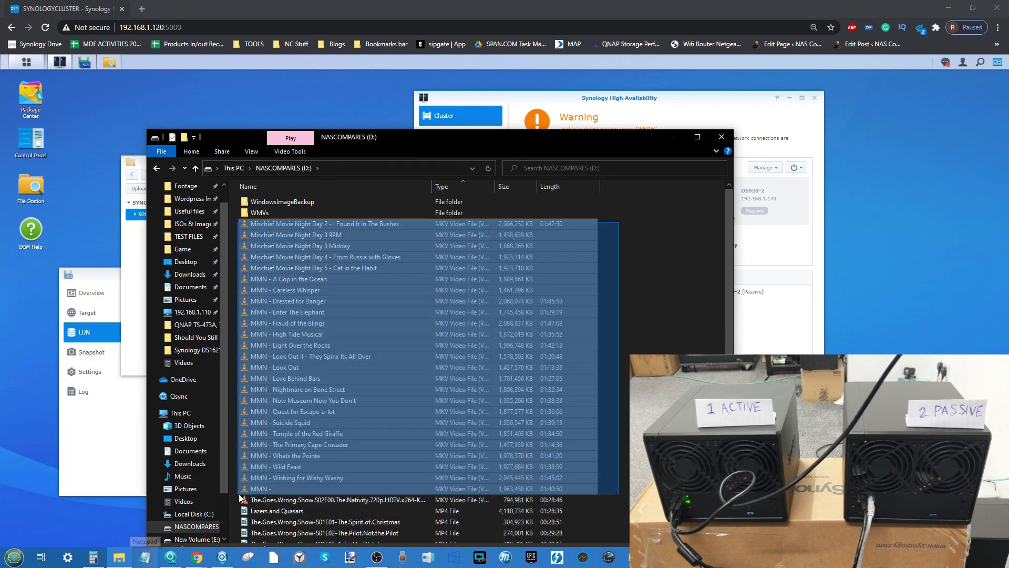
pyautogui.moveTo(239, 497); pyautogui.dragTo(251, 502)
pyautogui.rightClick(250, 502)
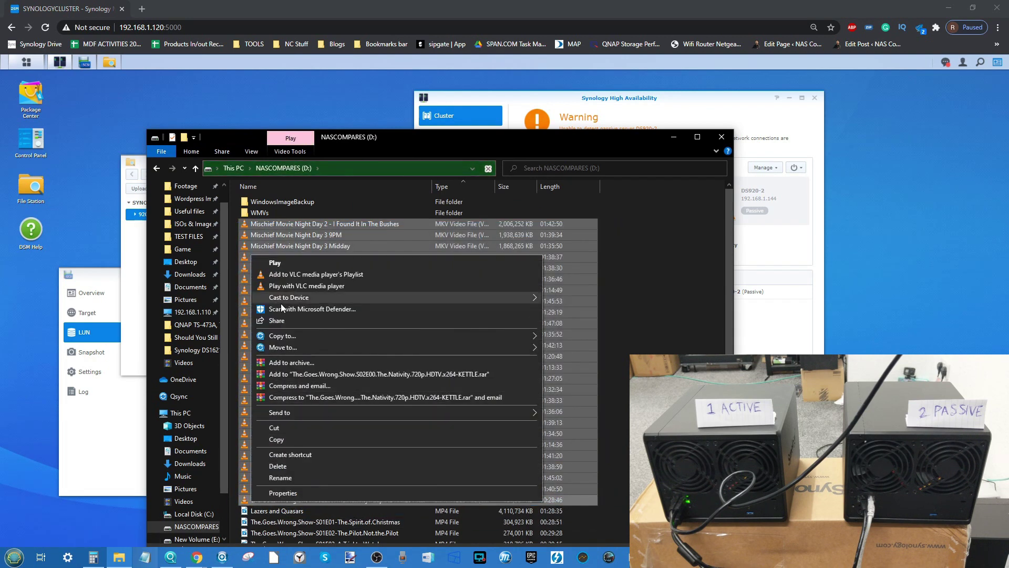
pyautogui.click(291, 439)
# Step: Paste the 26 copied items into the empty New Volume (E:) drive
pyautogui.click(673, 138)
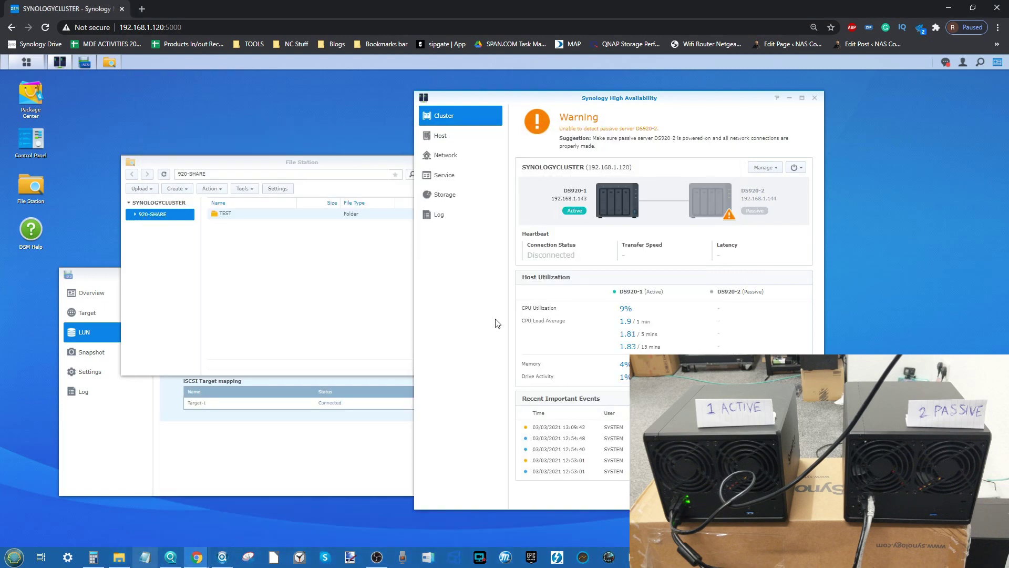
pyautogui.click(122, 557)
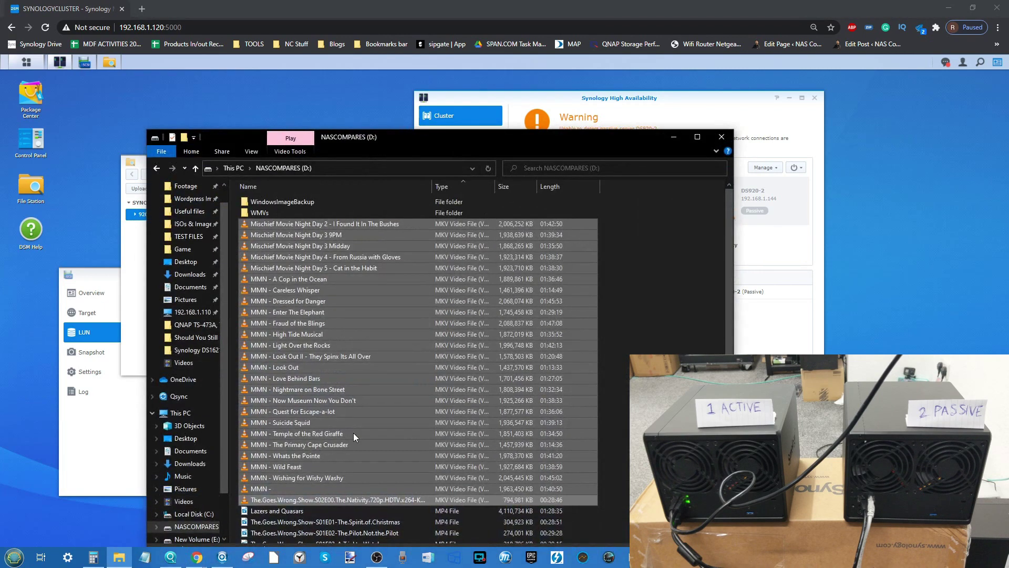
pyautogui.click(234, 167)
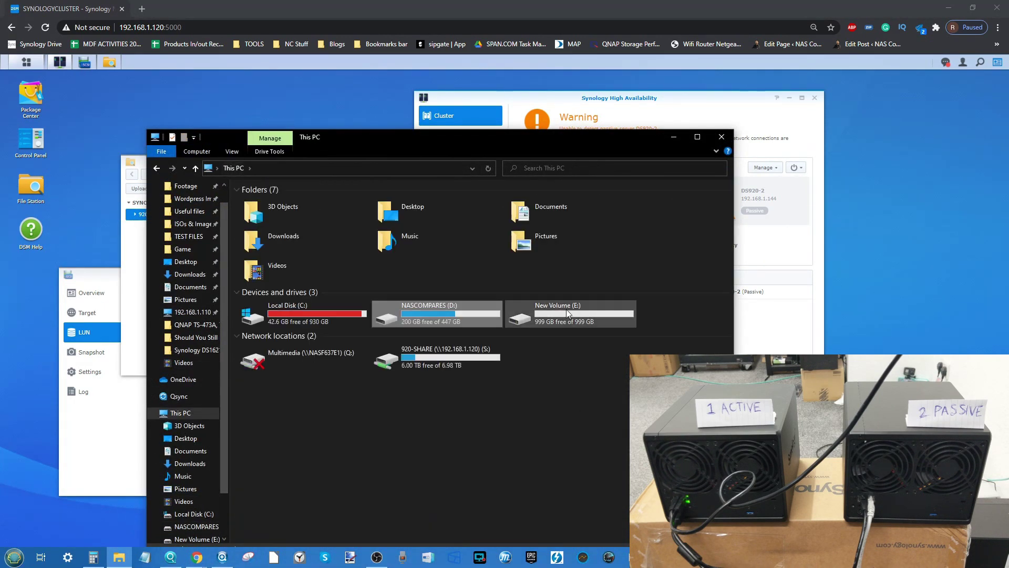
pyautogui.doubleClick(567, 310)
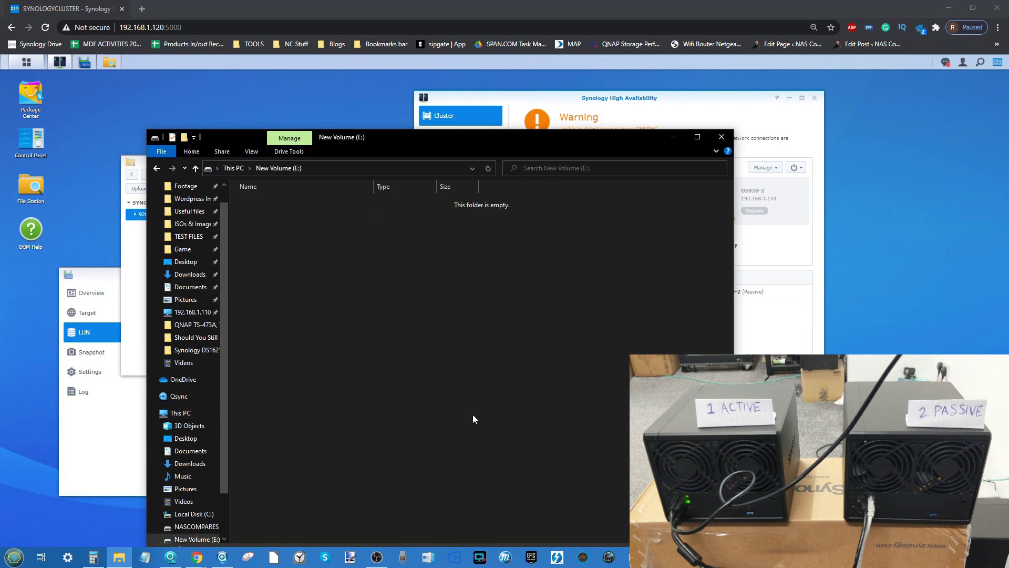
pyautogui.hotkey('ctrl', 'v')
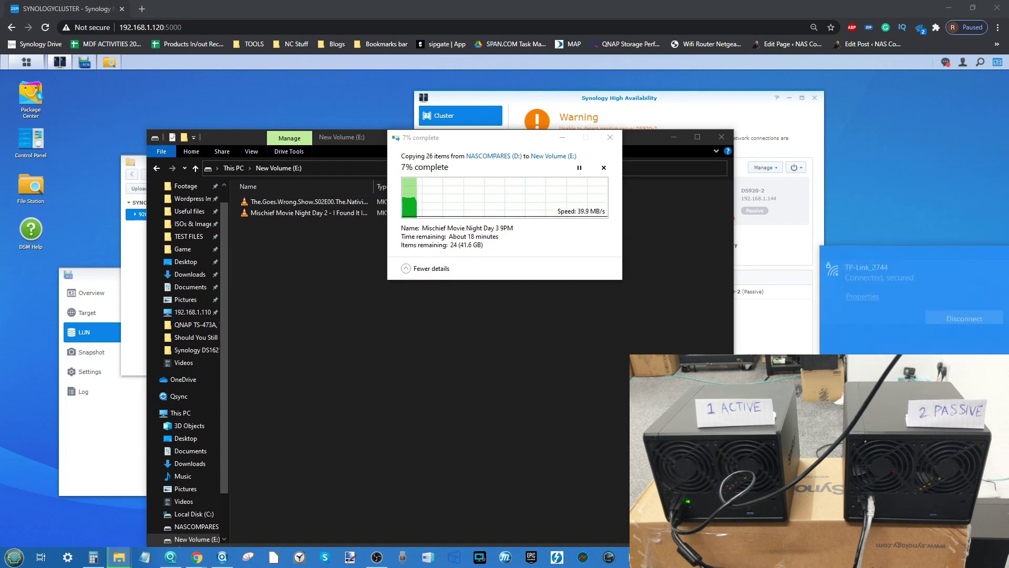
# Step: Paste the 26 items into the TEST folder on 920-SHARE (S:)
pyautogui.click(233, 168)
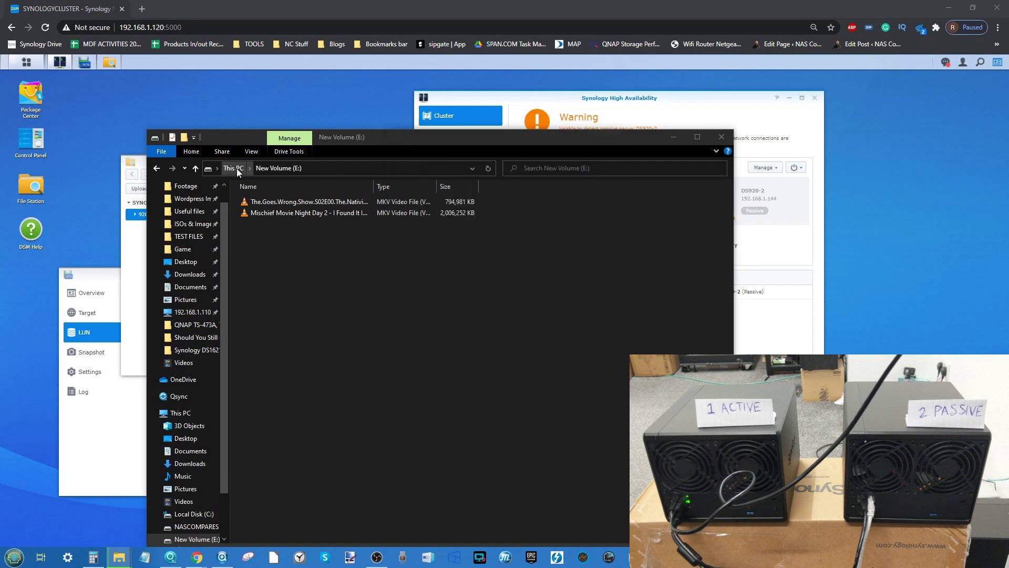
pyautogui.doubleClick(457, 361)
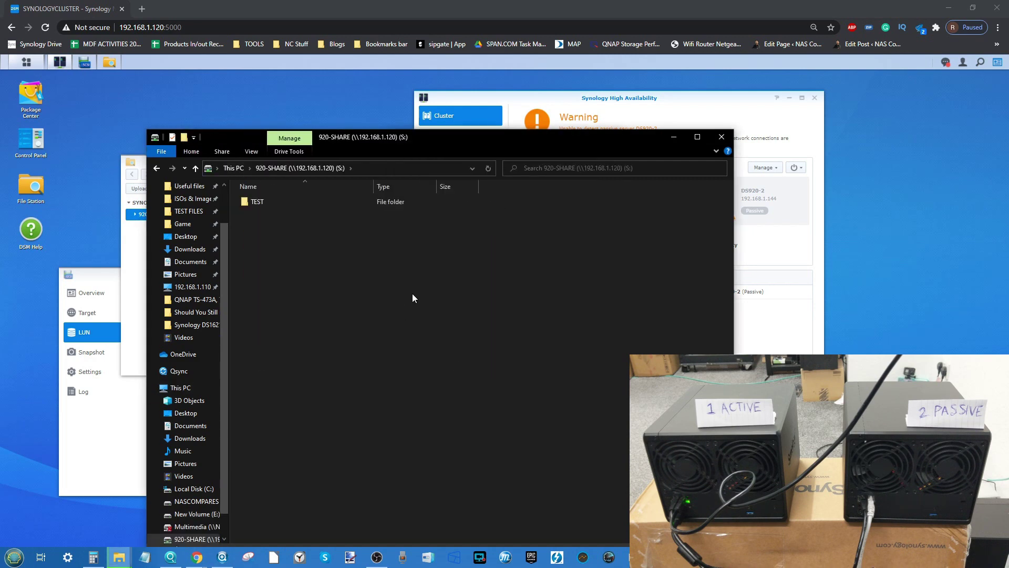
pyautogui.doubleClick(259, 202)
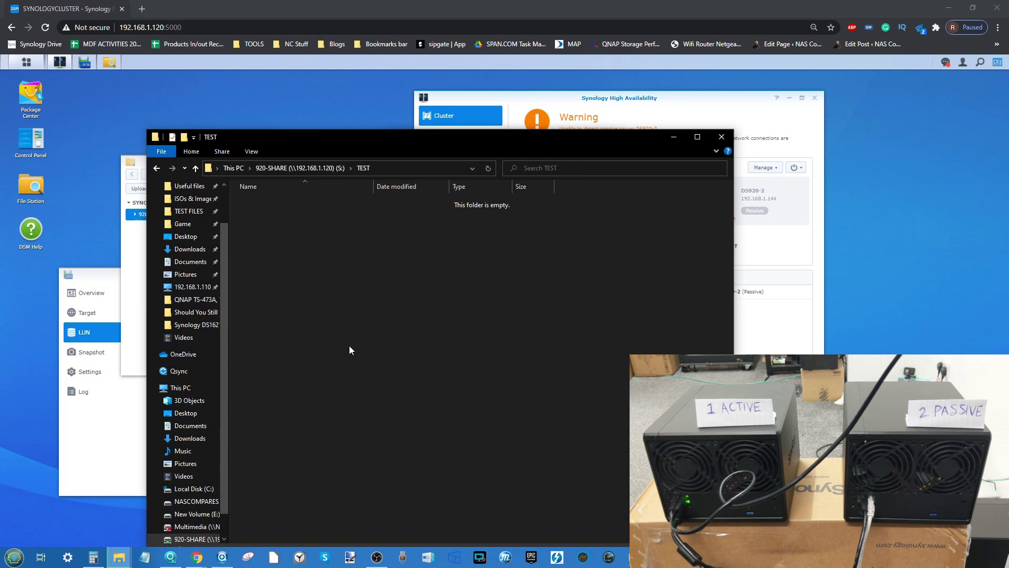
pyautogui.hotkey('ctrl', 'v')
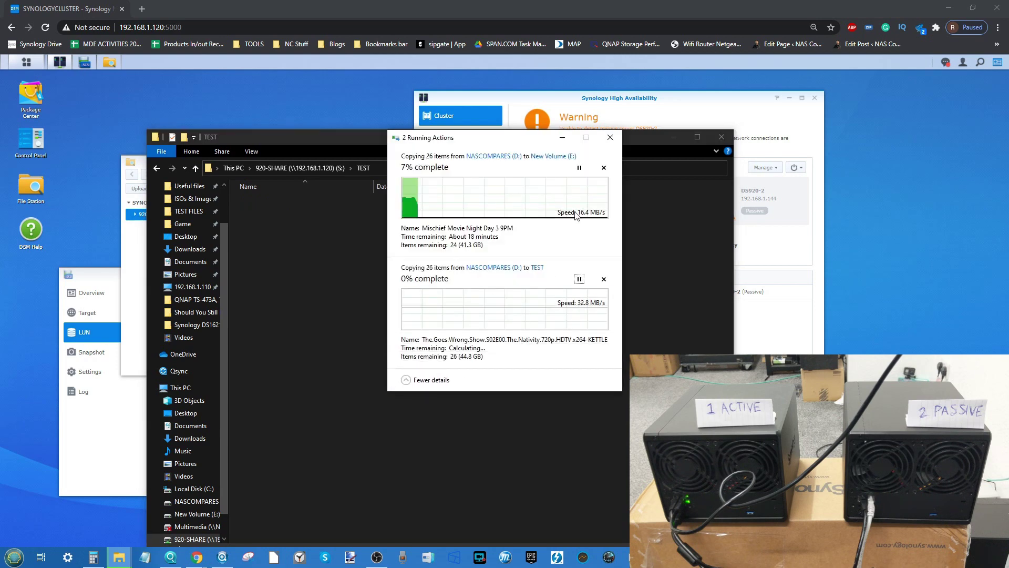
# Step: Open TEST in File Station, then return to the 920-SHARE folder
pyautogui.click(138, 263)
pyautogui.doubleClick(234, 213)
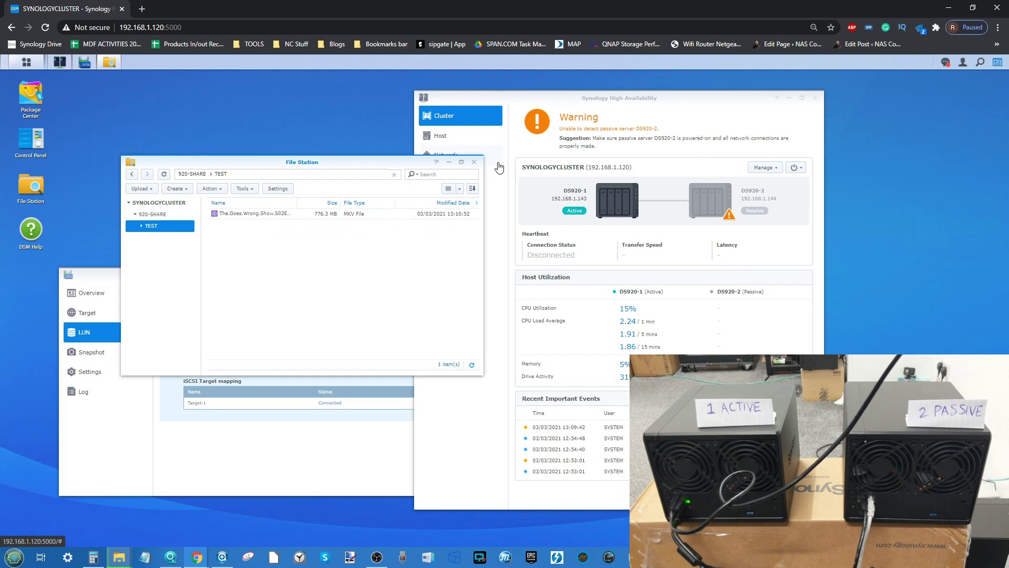
pyautogui.click(152, 214)
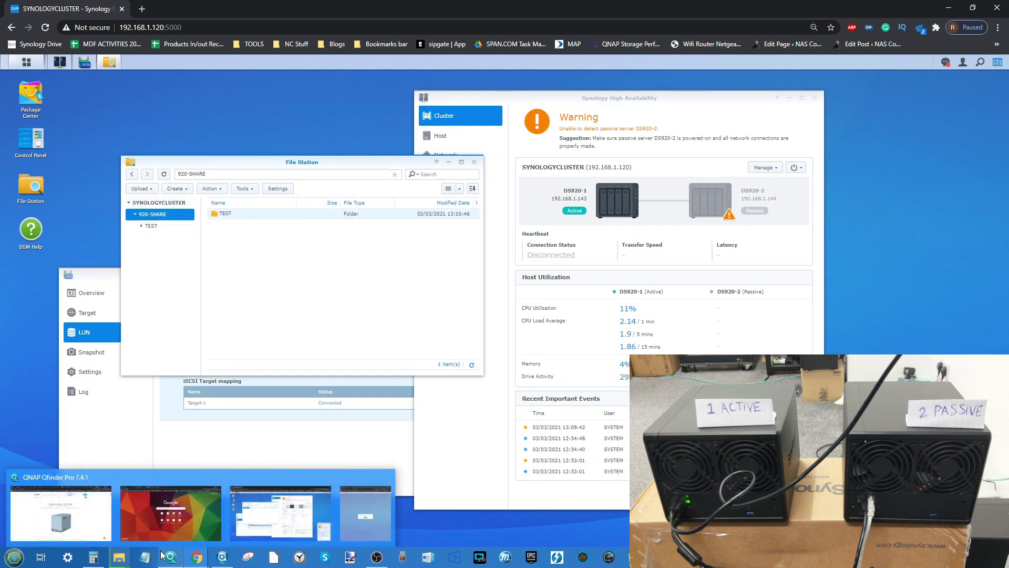
# Step: Cancel both copy jobs, to TEST and New Volume (E:), and close File Station
pyautogui.click(129, 558)
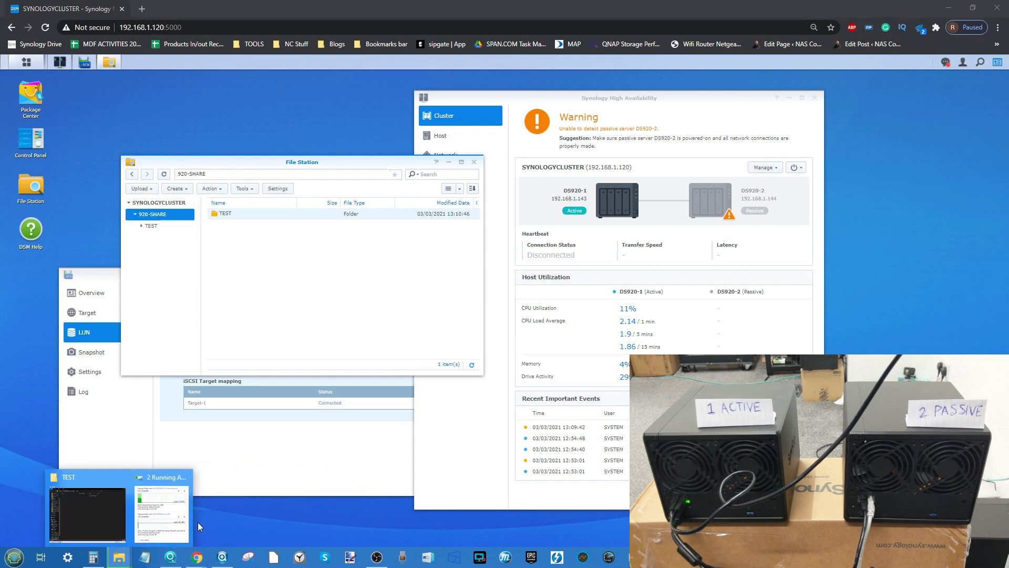
pyautogui.click(174, 512)
pyautogui.click(603, 279)
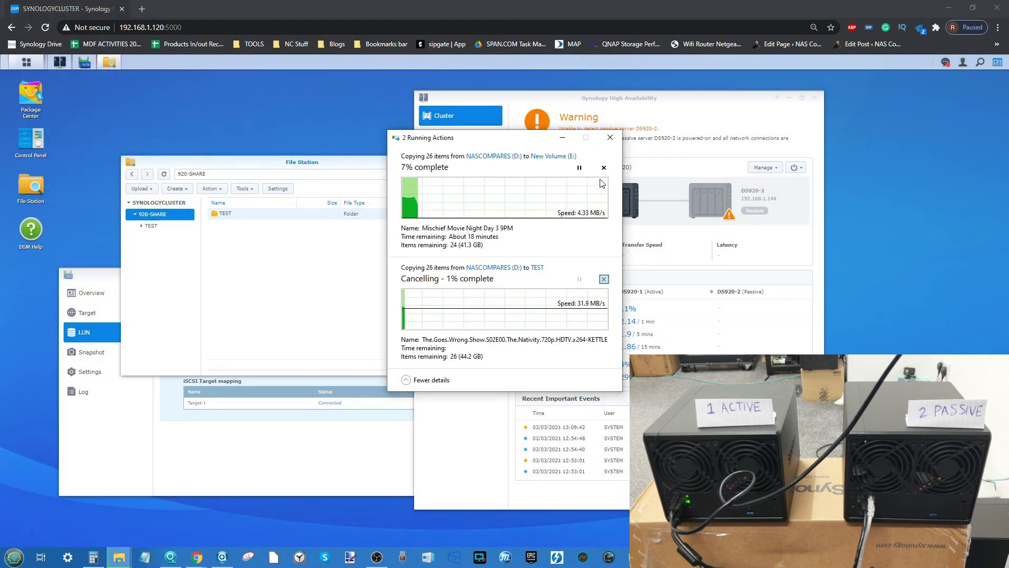
pyautogui.click(603, 169)
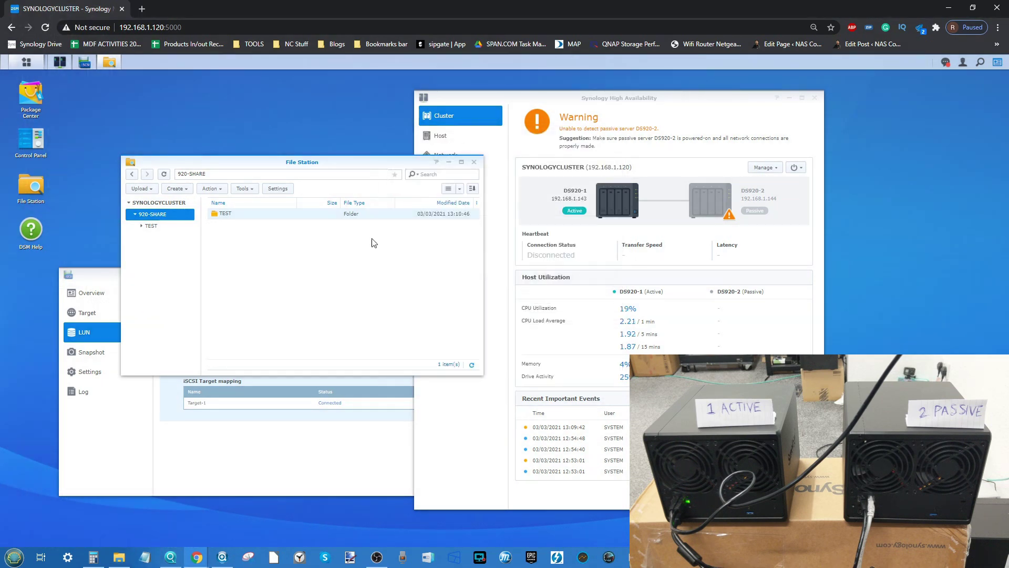
pyautogui.click(475, 162)
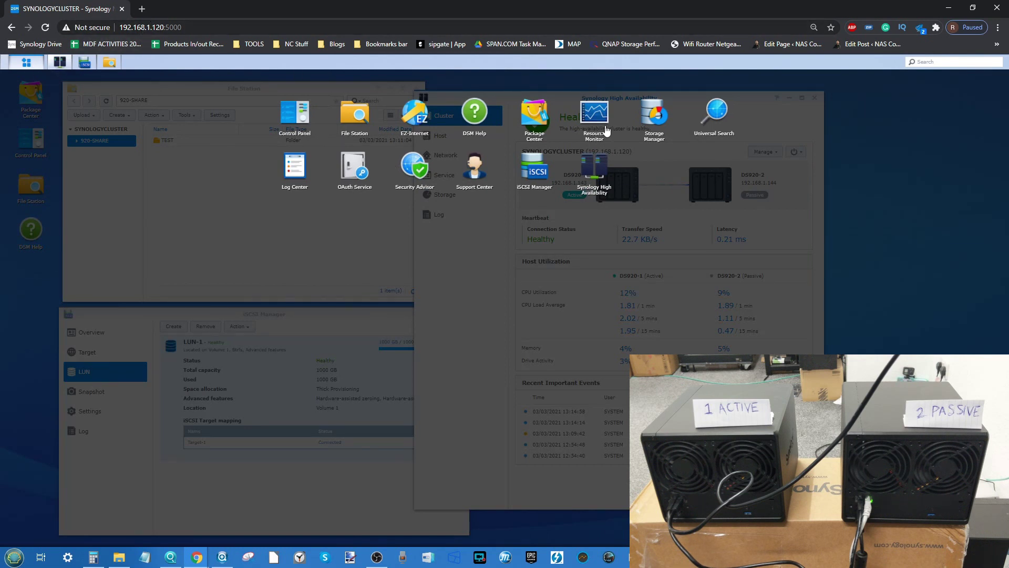
# Step: Open Control Panel, move and minimize it, then reopen Control Panel from the main menu
pyautogui.click(304, 120)
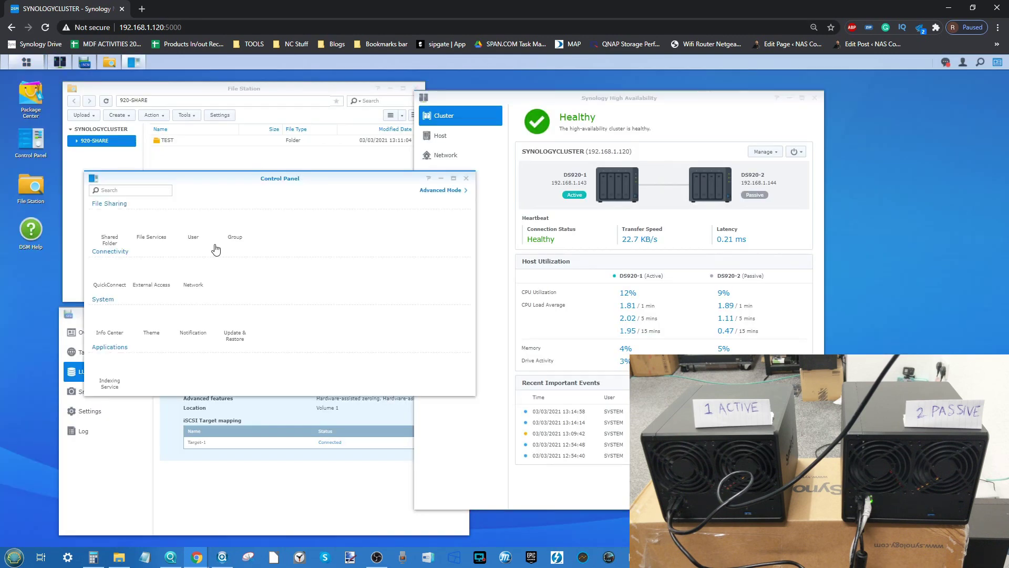
pyautogui.moveTo(316, 179); pyautogui.dragTo(613, 267)
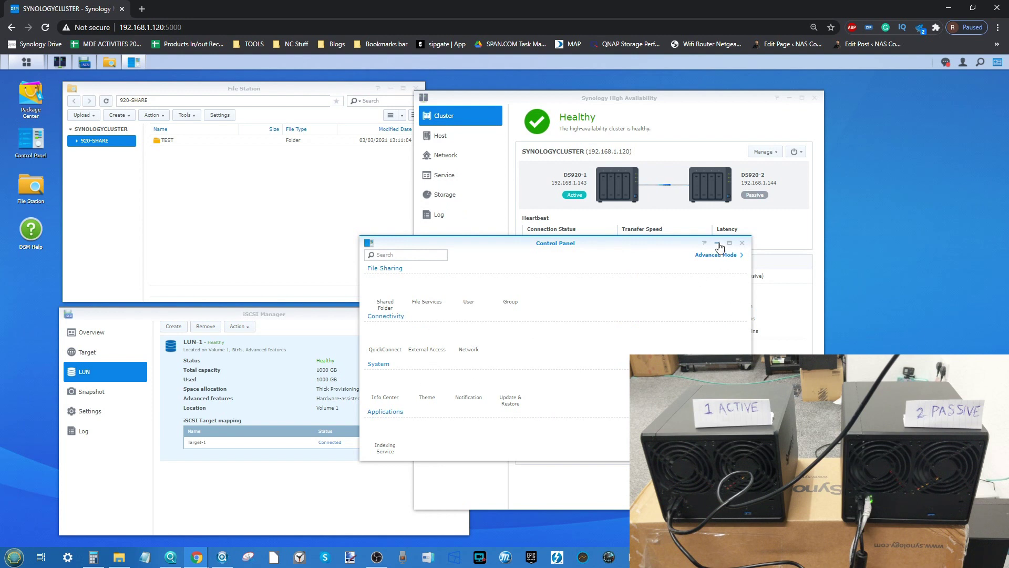
pyautogui.moveTo(677, 247); pyautogui.dragTo(381, 254)
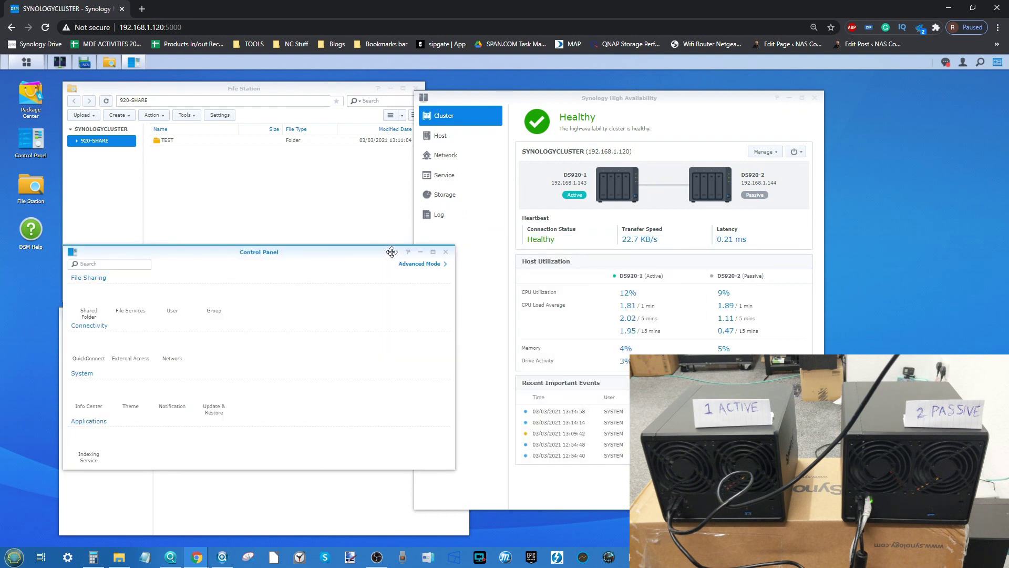
pyautogui.click(420, 251)
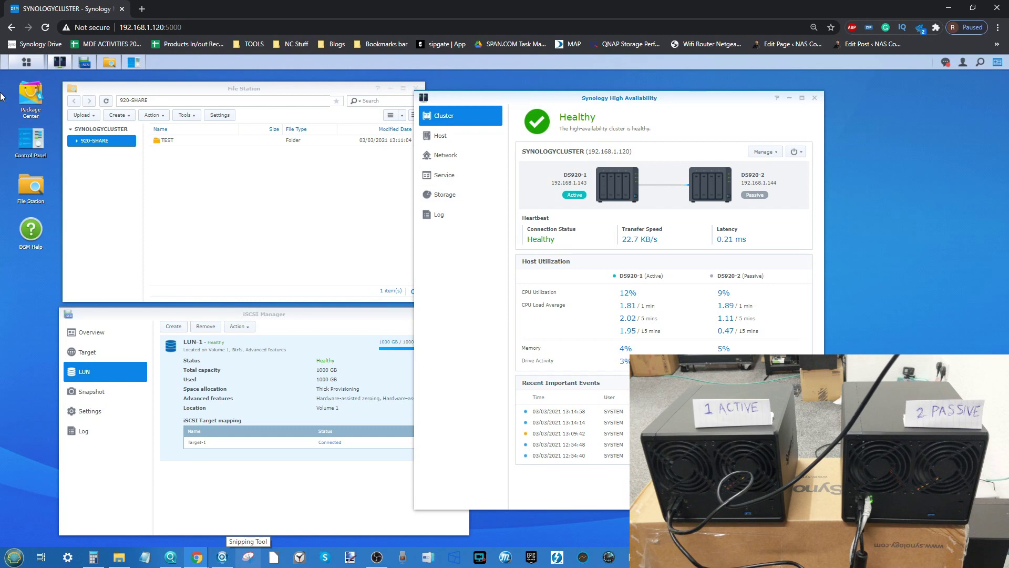
pyautogui.click(23, 64)
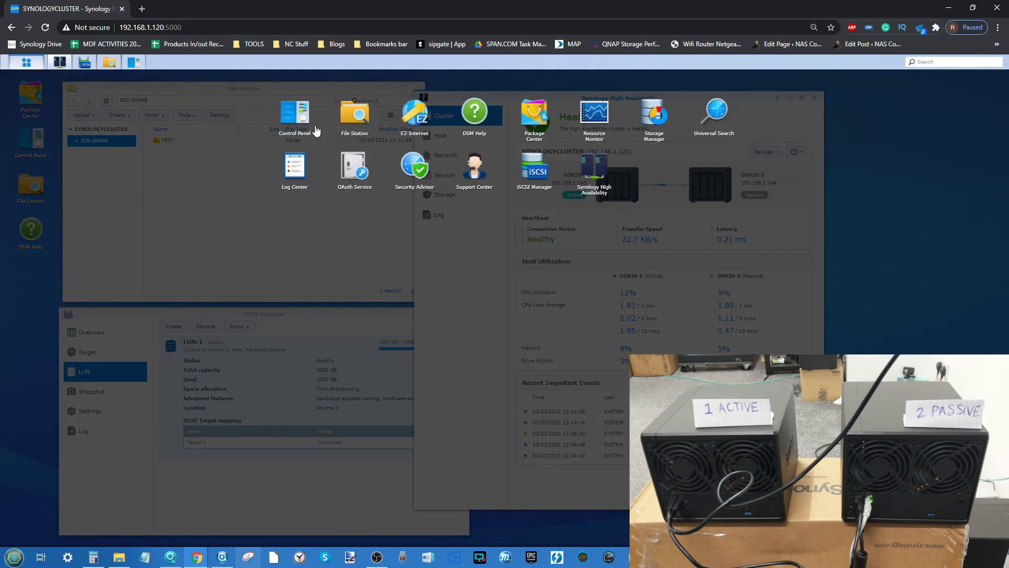
pyautogui.click(308, 124)
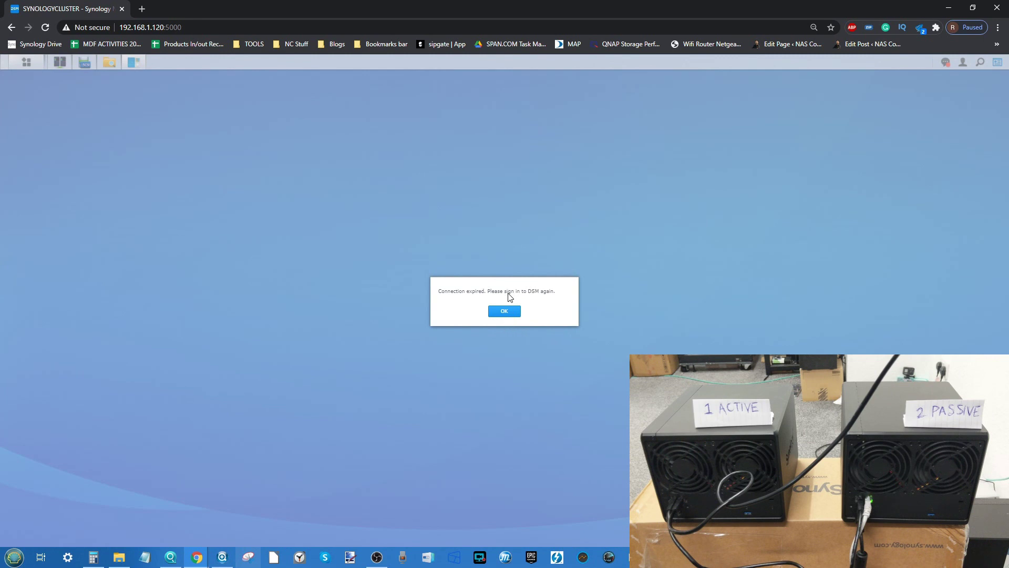
# Step: Search the network in Synology Assistant and connect to SYNOLOGYCLUSTER at 192.168.1.120
pyautogui.click(222, 557)
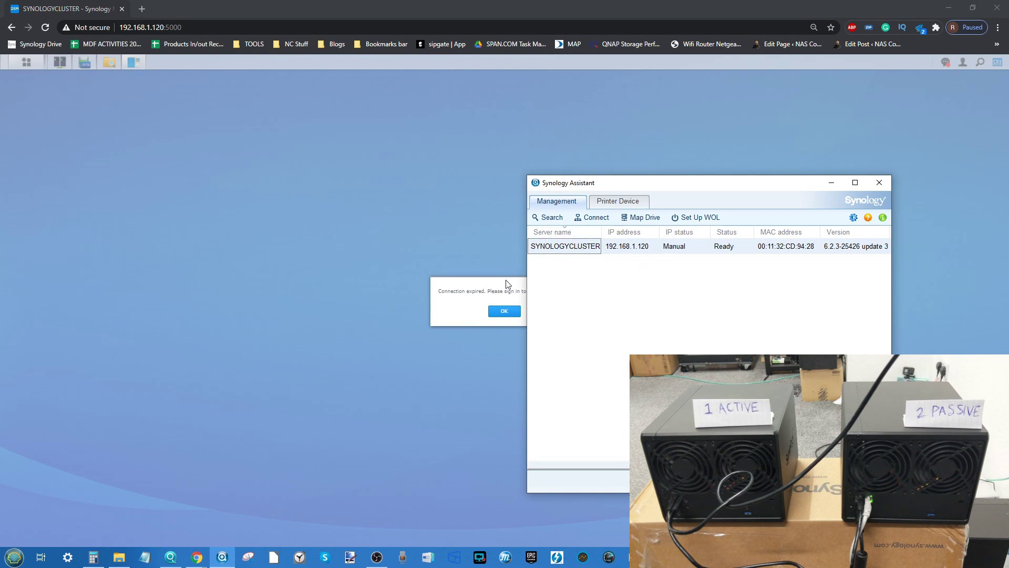
pyautogui.click(552, 217)
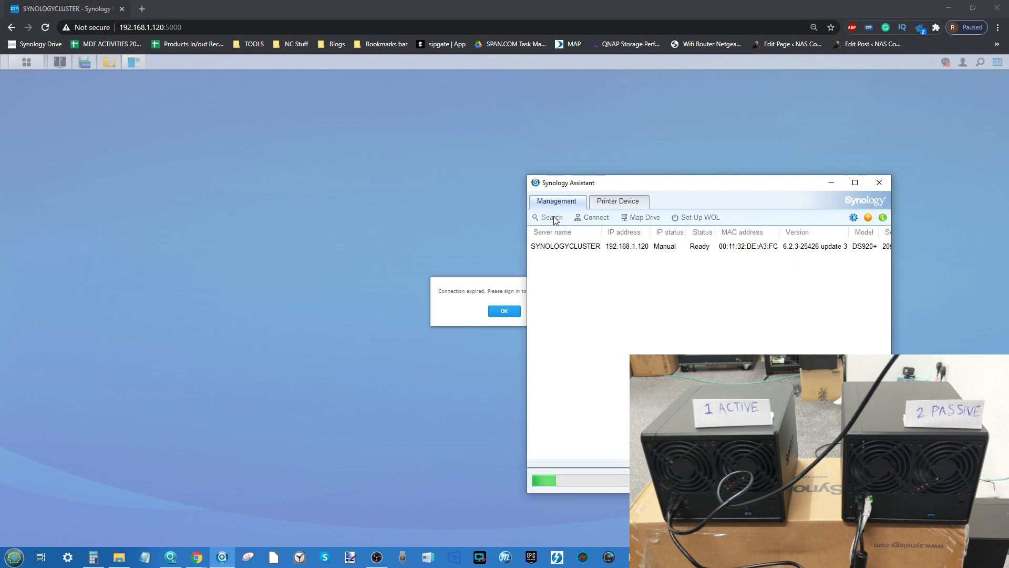
pyautogui.doubleClick(564, 247)
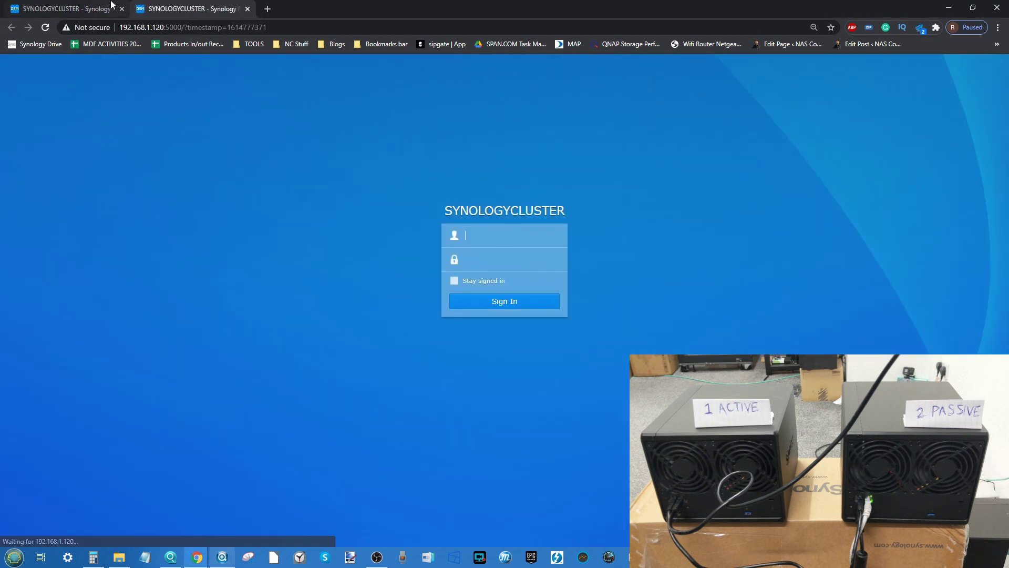
# Step: Sign in to DSM with the administrator username and account password
pyautogui.click(490, 234)
pyautogui.write('ADMIN')
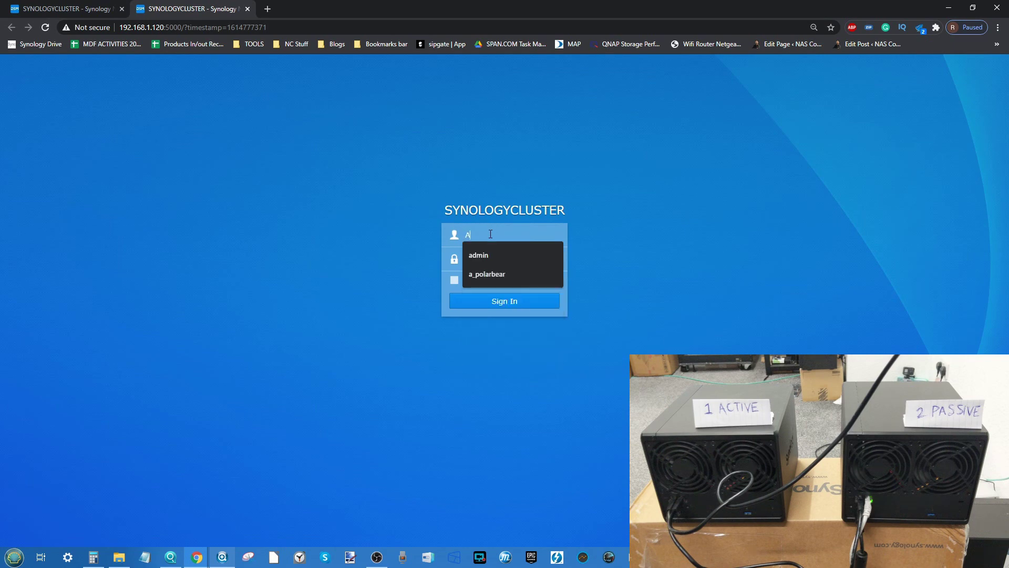
pyautogui.press('Tab')
pyautogui.write('********')
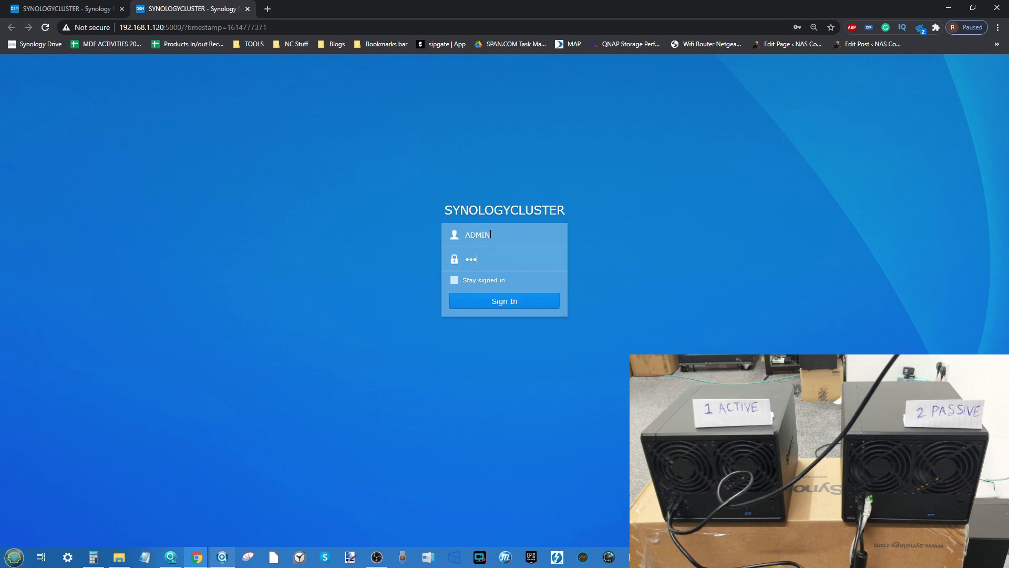
pyautogui.press('Return')
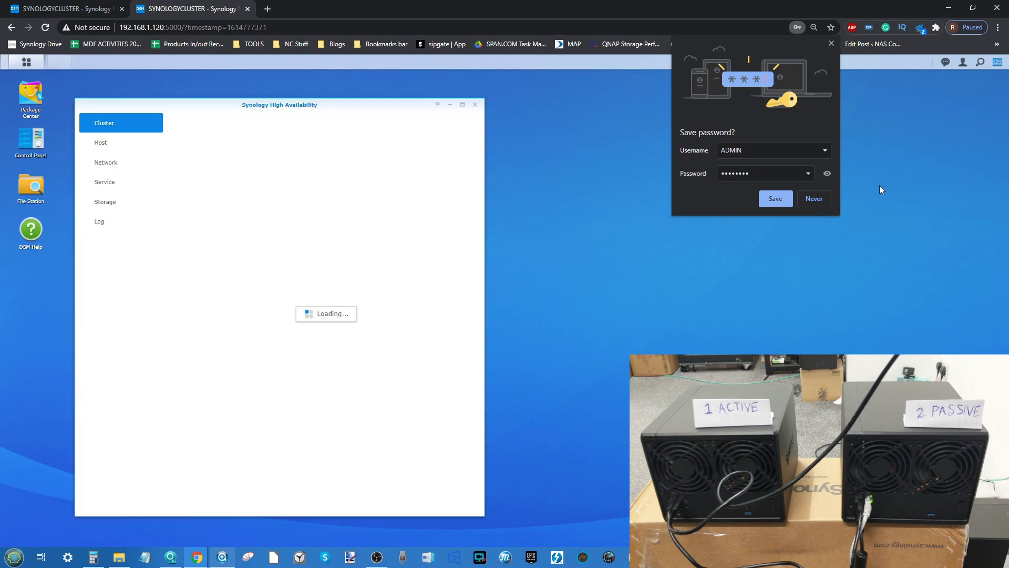
# Step: Dismiss the save-password prompt and shift High Availability right to see DS920-2 active
pyautogui.click(881, 190)
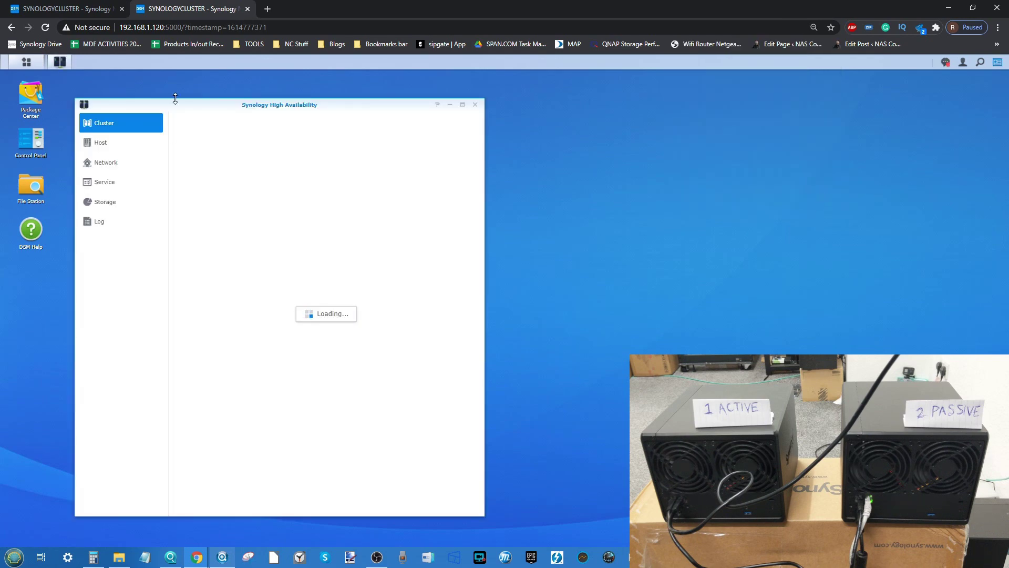
pyautogui.moveTo(362, 133); pyautogui.dragTo(540, 136)
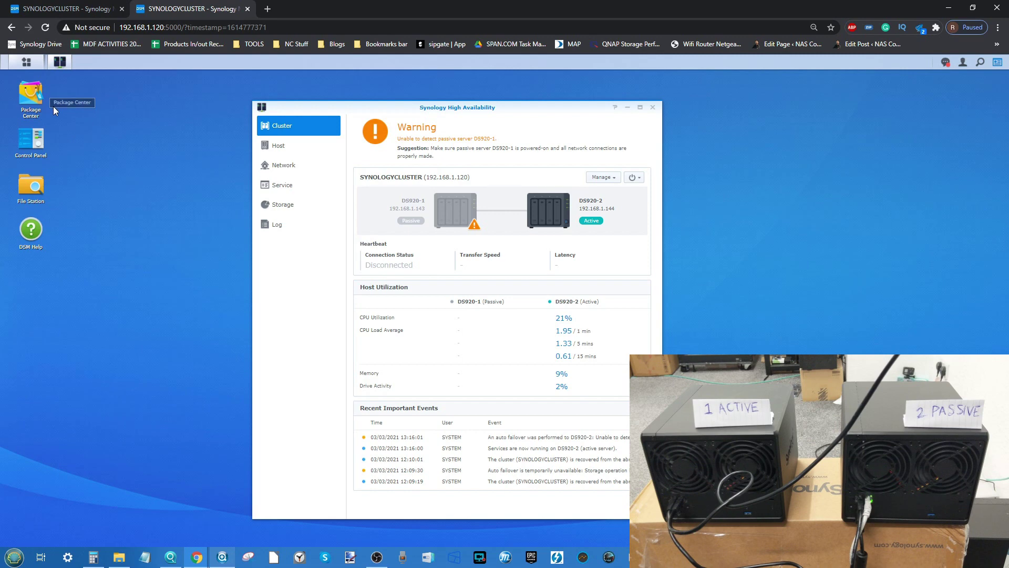
pyautogui.click(119, 557)
pyautogui.click(236, 169)
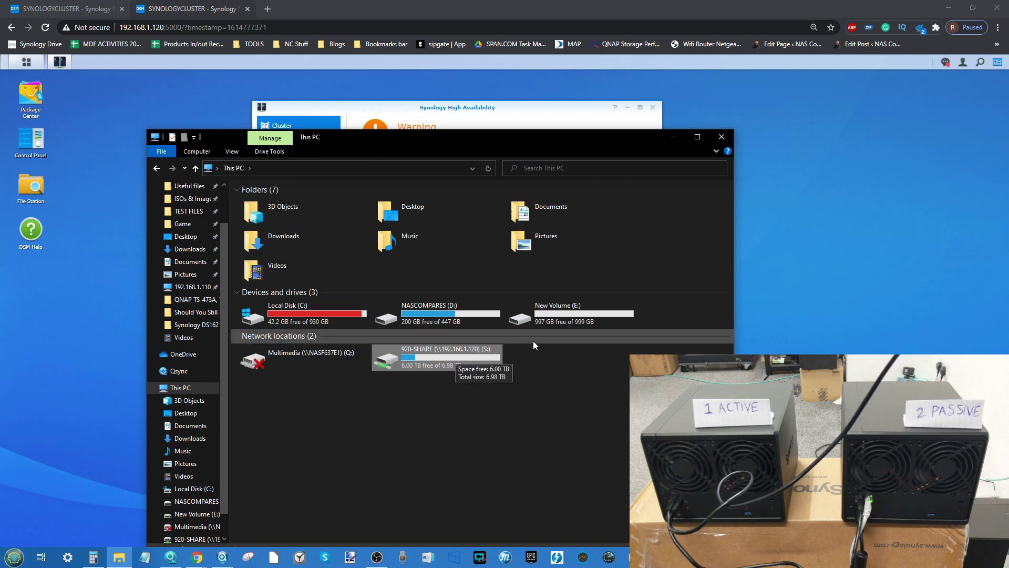
pyautogui.doubleClick(558, 307)
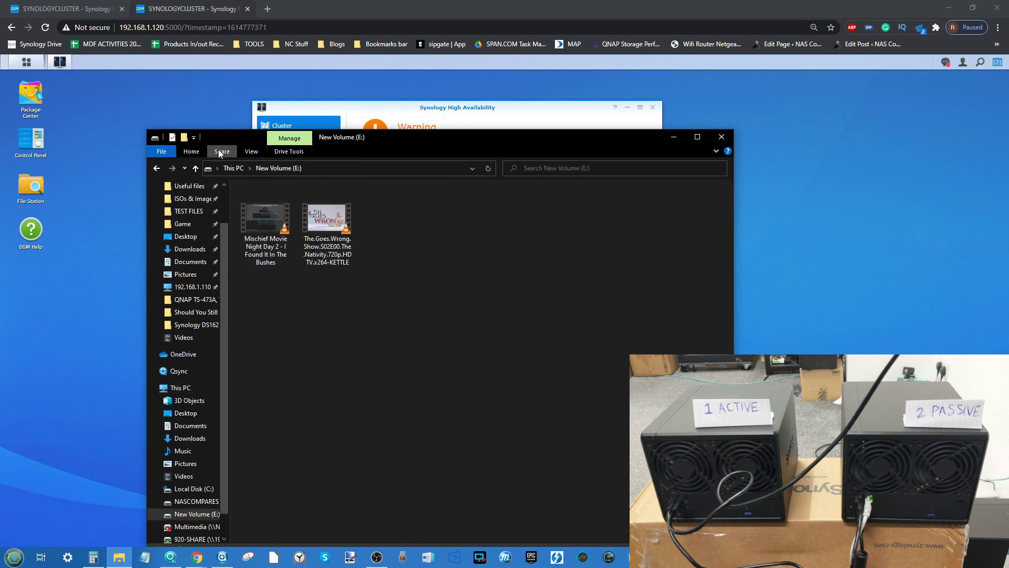
pyautogui.click(230, 168)
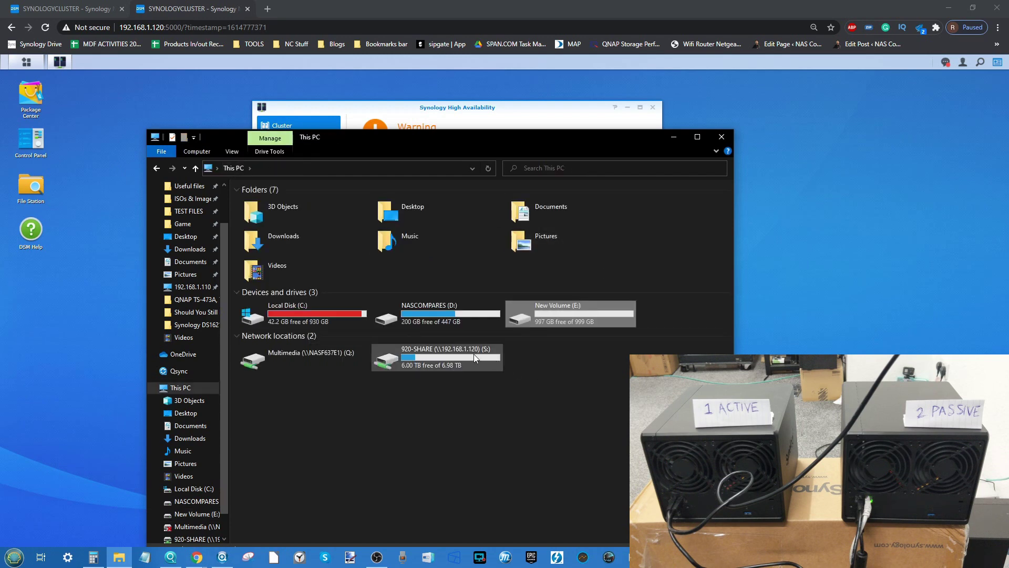
pyautogui.click(721, 137)
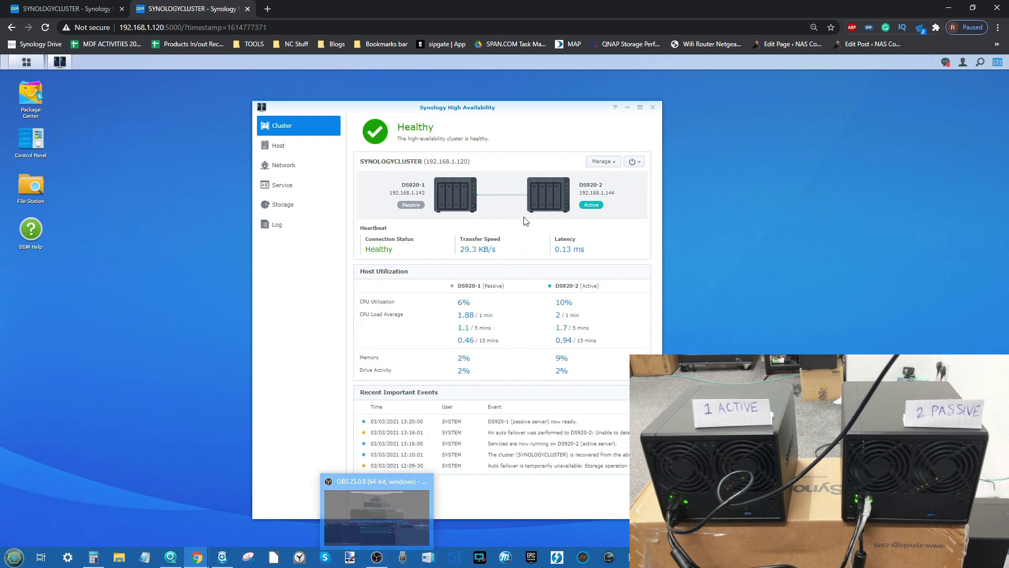
# Step: Open the WMVs folder on NASCOMPARES (D:)
pyautogui.click(119, 558)
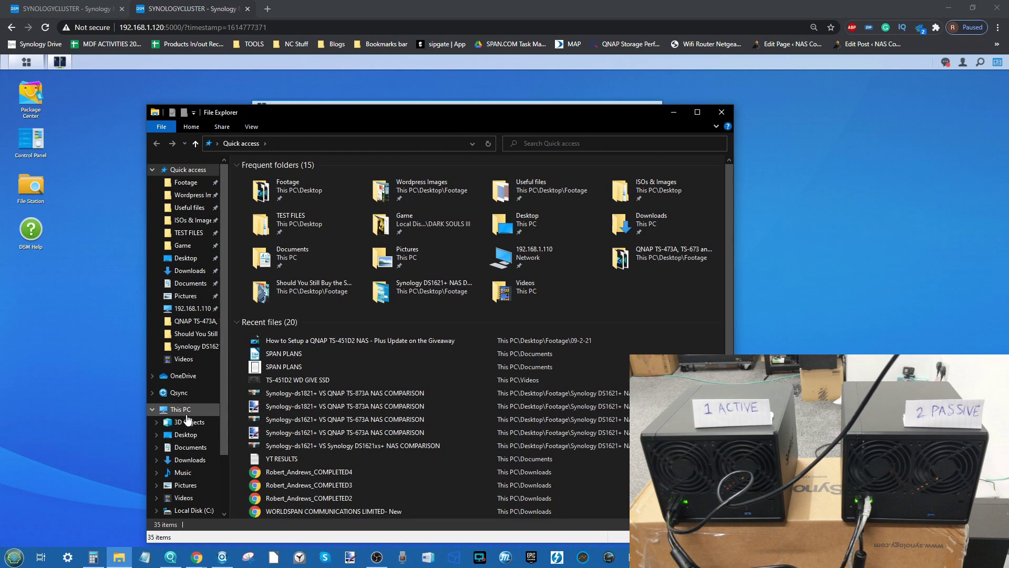
pyautogui.click(187, 411)
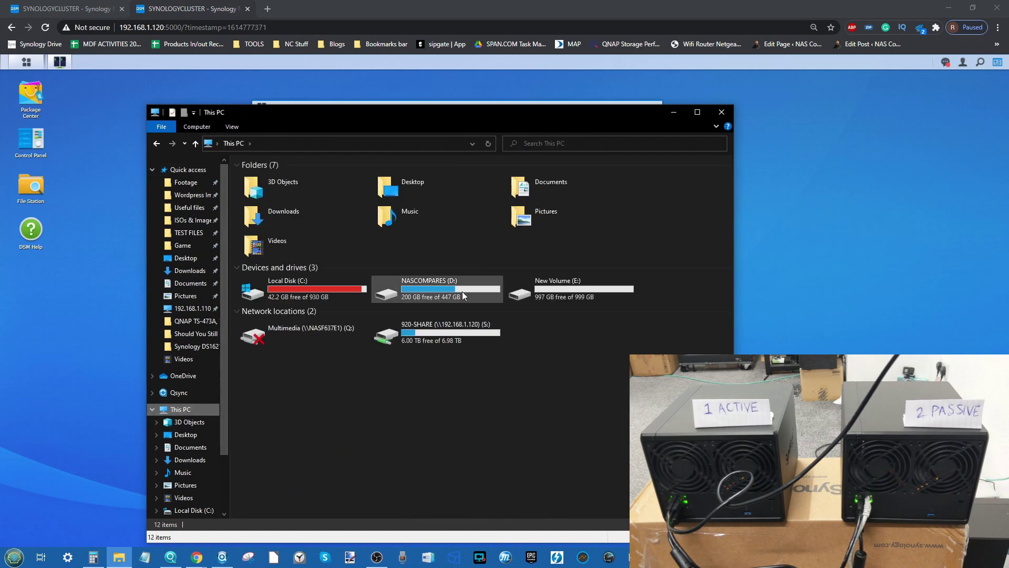
pyautogui.click(459, 294)
pyautogui.doubleClick(459, 294)
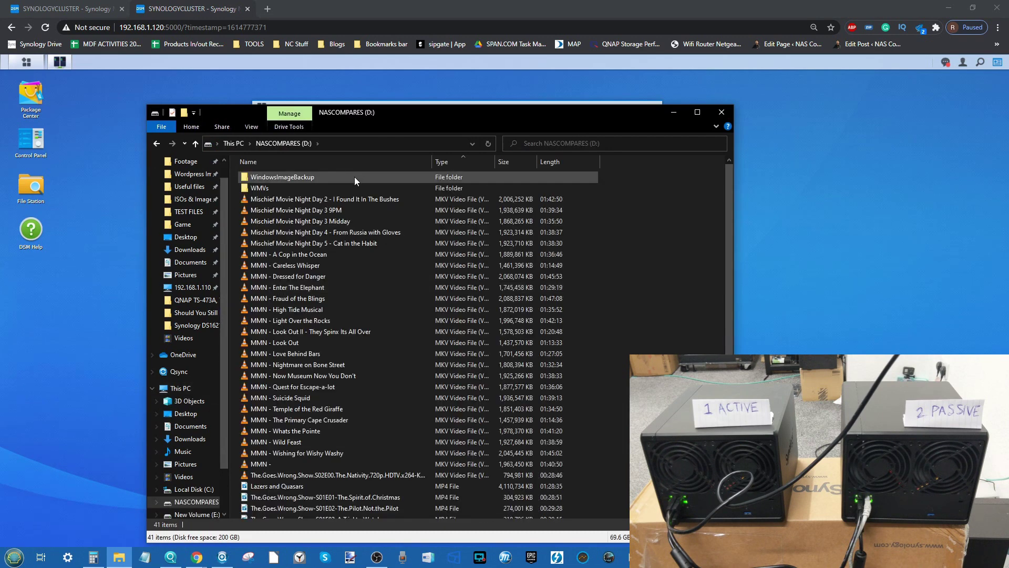
pyautogui.doubleClick(285, 188)
# Step: Select all 126 videos and check their combined size of 93.3 GB
pyautogui.click(462, 277)
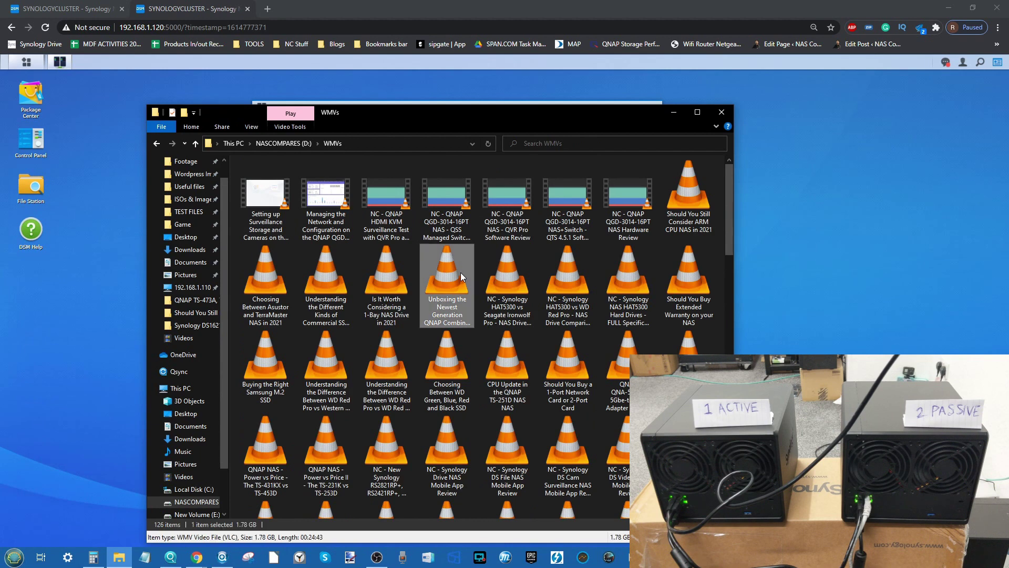
pyautogui.hotkey('ctrl', 'a')
pyautogui.rightClick(462, 277)
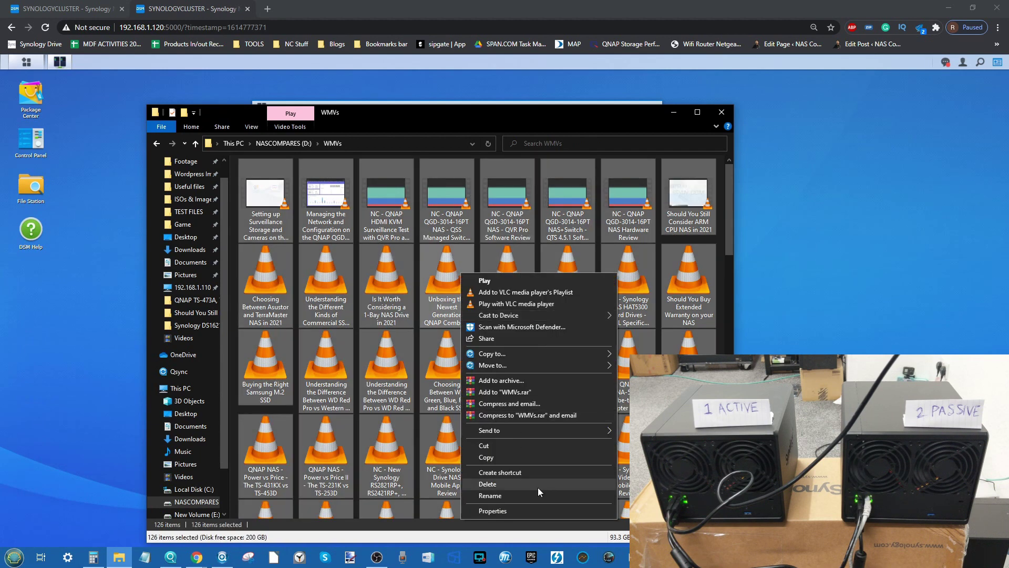
pyautogui.click(515, 513)
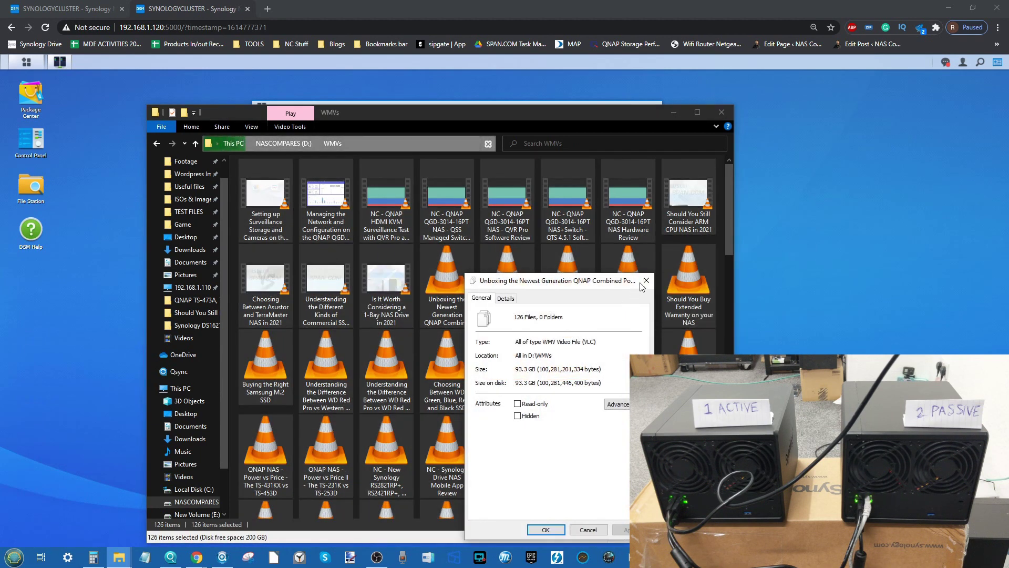
pyautogui.click(647, 280)
# Step: Copy the 126 videos and return to This PC
pyautogui.rightClick(643, 280)
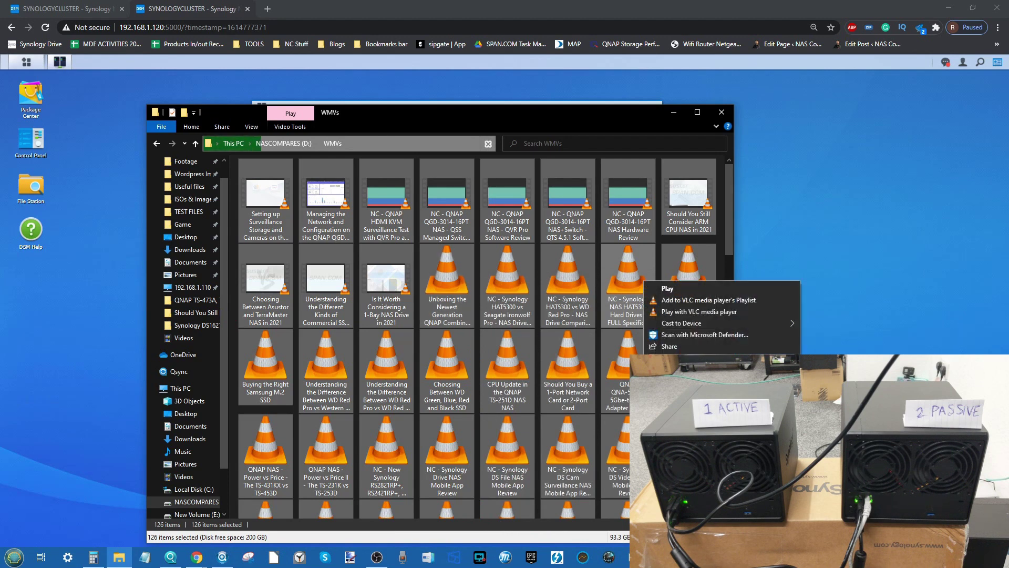
pyautogui.click(568, 134)
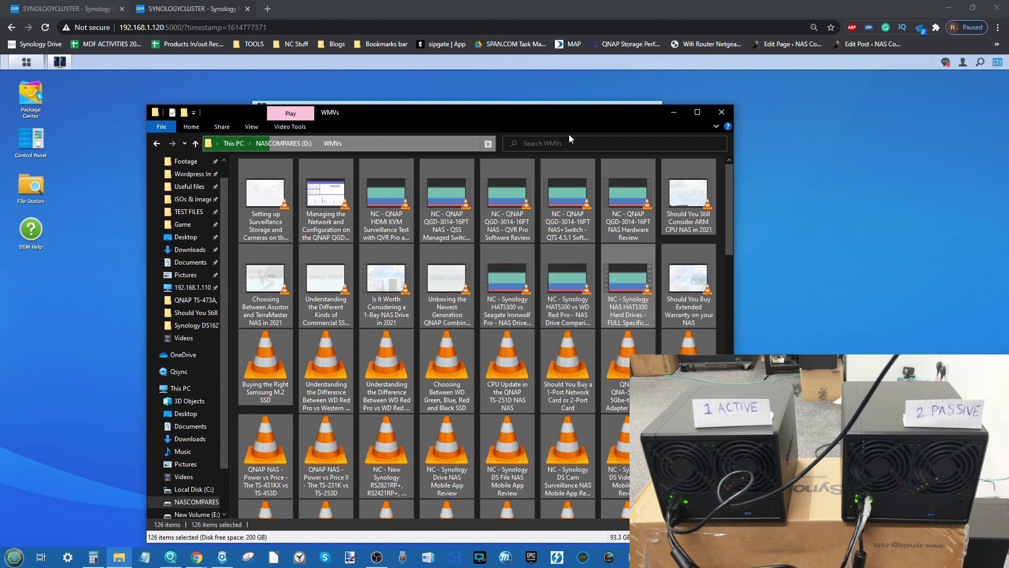
pyautogui.click(237, 143)
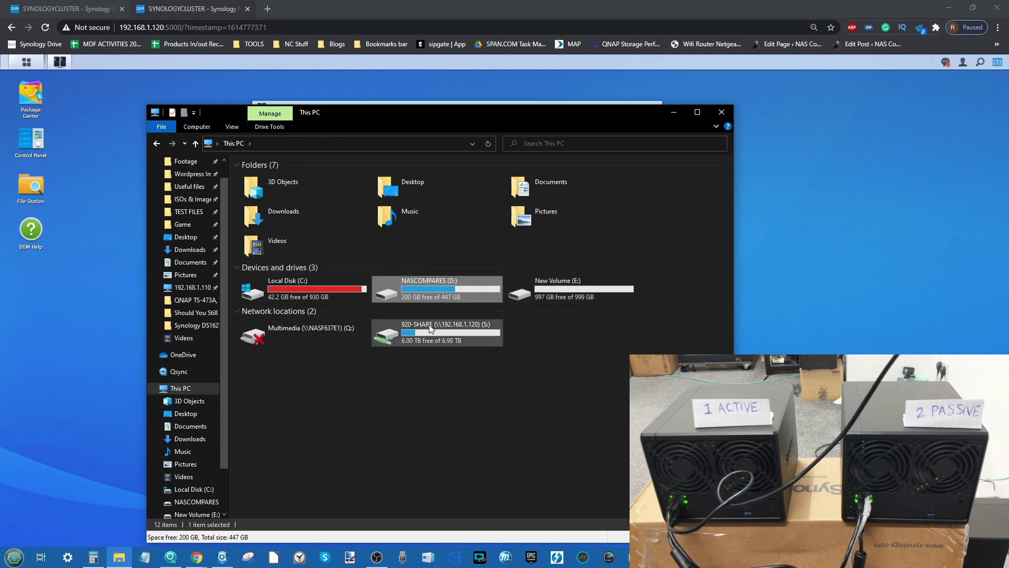
# Step: Check which services have auto failover, return to the Cluster view, then restore File Explorer
pyautogui.moveTo(443, 116); pyautogui.dragTo(456, 245)
pyautogui.click(470, 132)
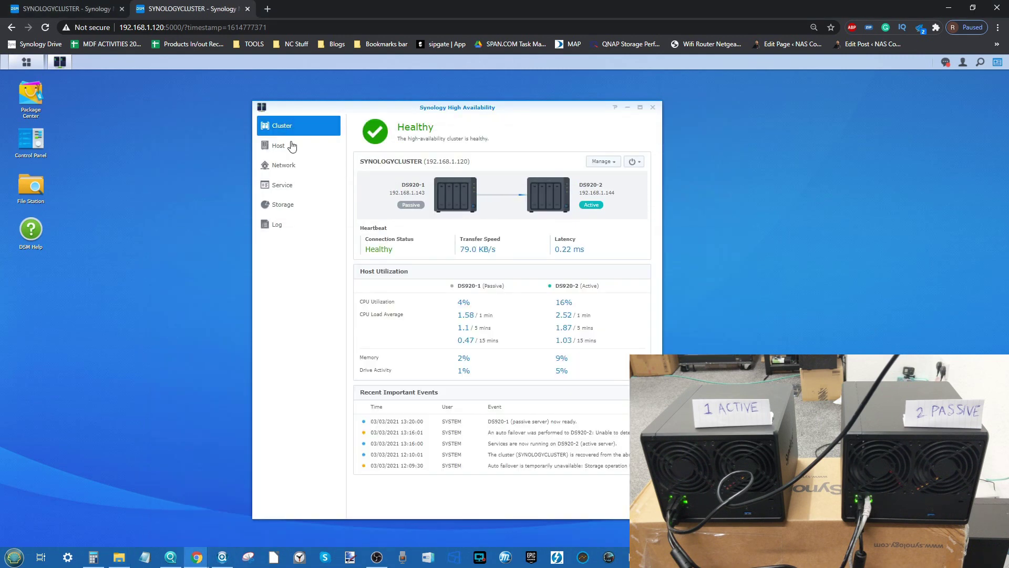
pyautogui.click(284, 185)
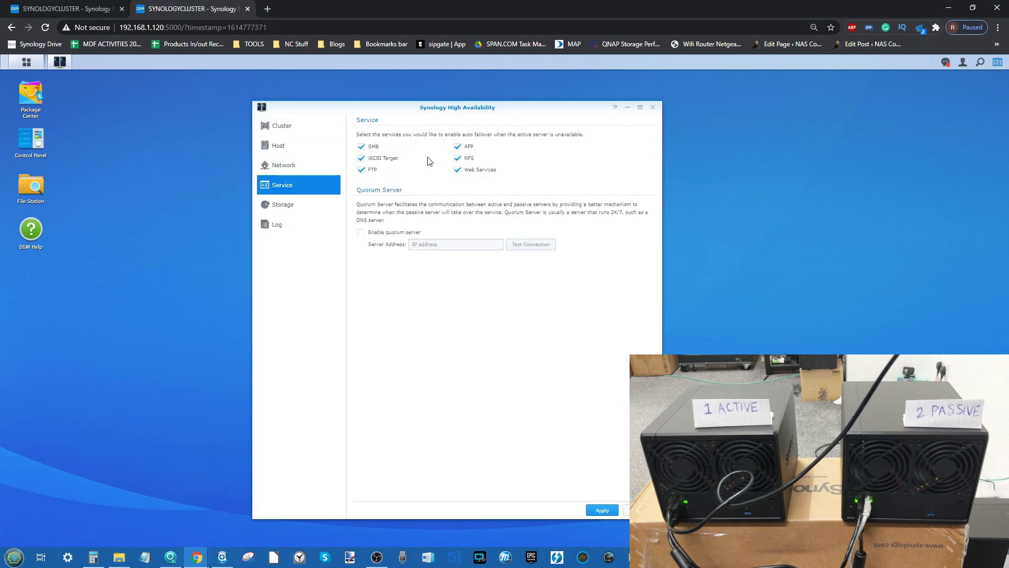
pyautogui.click(281, 127)
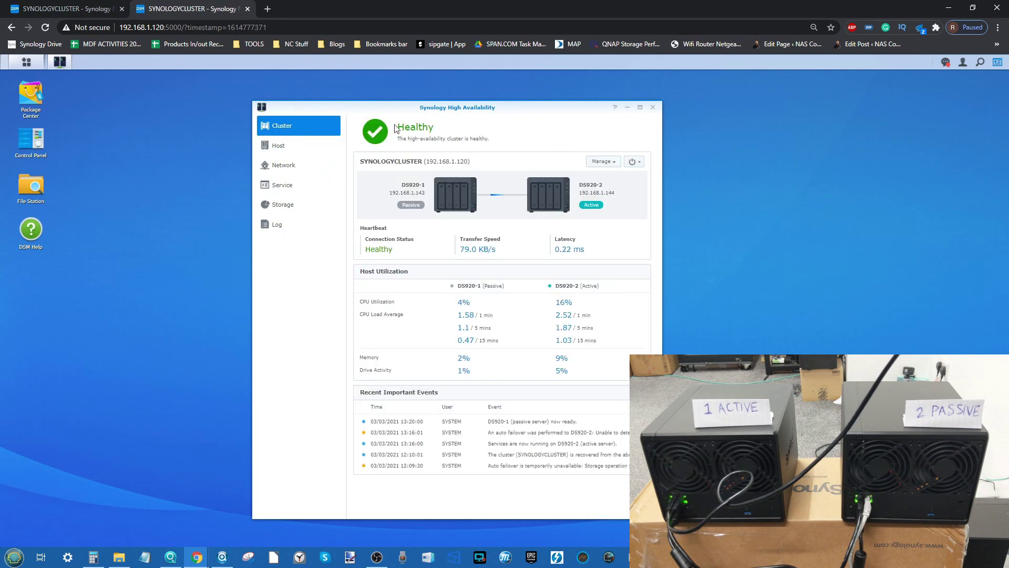
pyautogui.moveTo(118, 556)
pyautogui.click(118, 509)
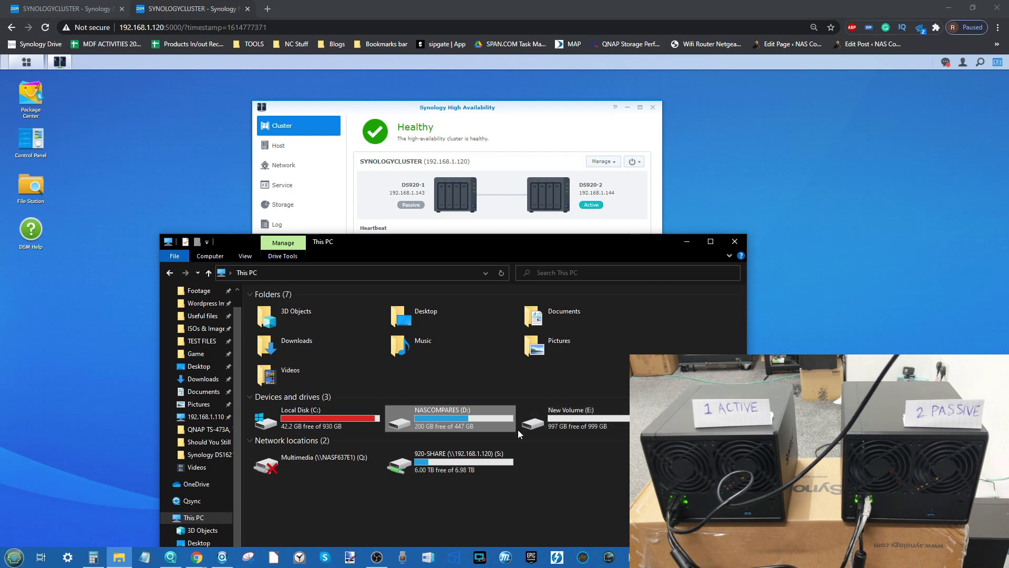
# Step: Paste the copied videos into New Volume (E:)
pyautogui.doubleClick(570, 426)
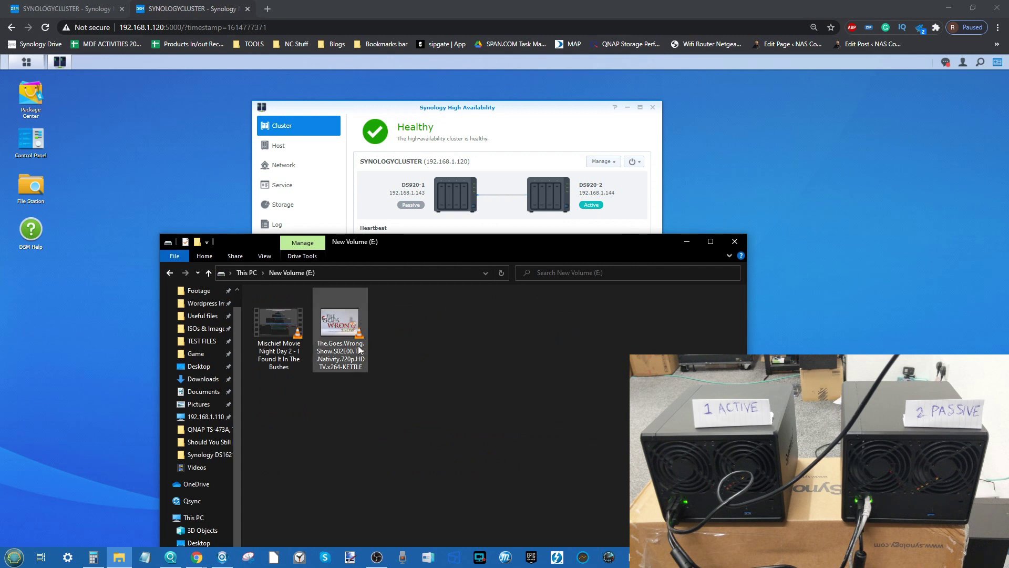
pyautogui.rightClick(399, 342)
pyautogui.click(464, 415)
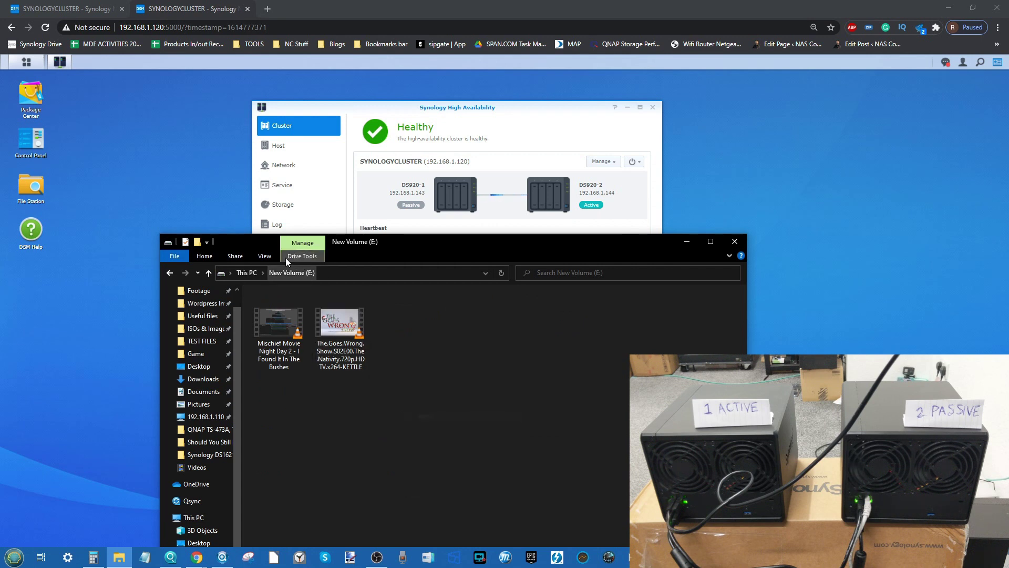
# Step: Open the TEST folder on the 920-SHARE (S:) cluster share
pyautogui.click(248, 272)
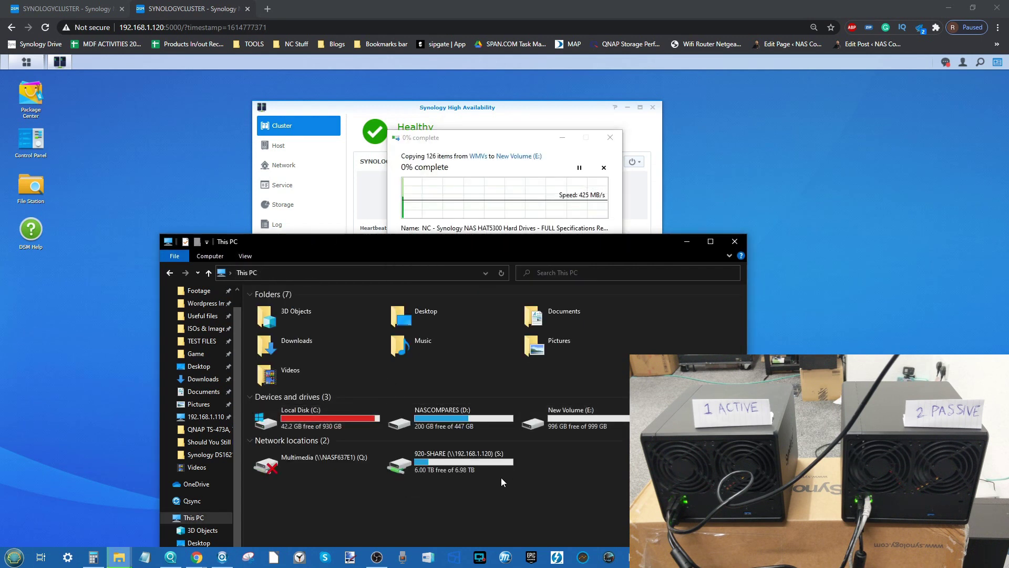
pyautogui.doubleClick(497, 462)
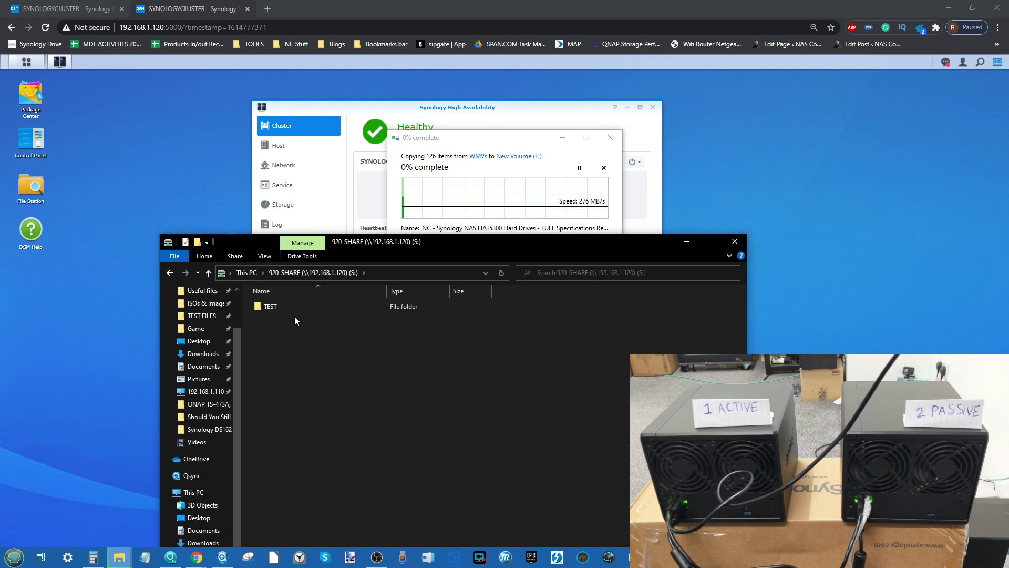
pyautogui.rightClick(310, 347)
pyautogui.doubleClick(266, 309)
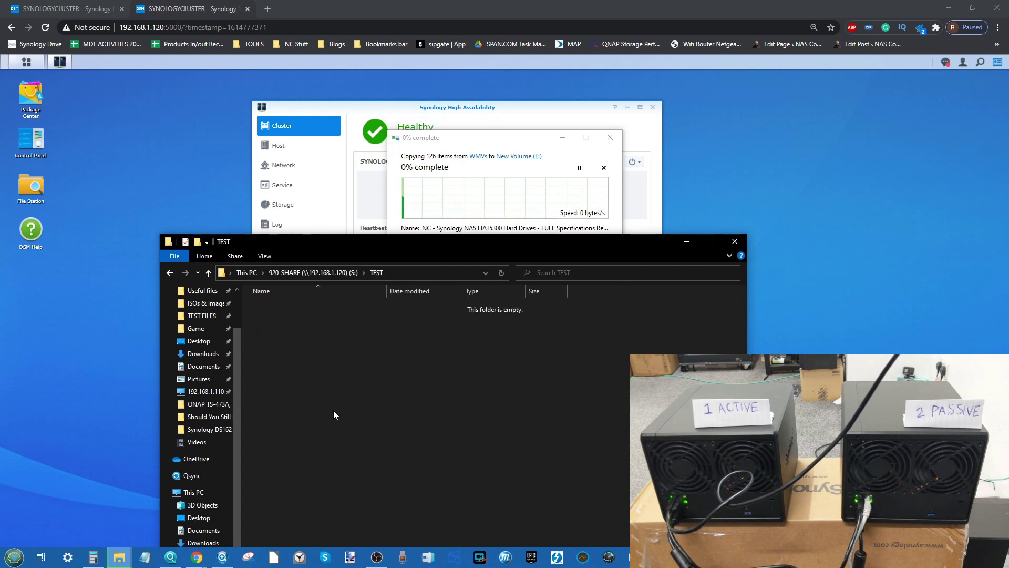
# Step: Return to This PC, minimize Explorer and move the copy progress aside to reveal the cluster status
pyautogui.click(247, 277)
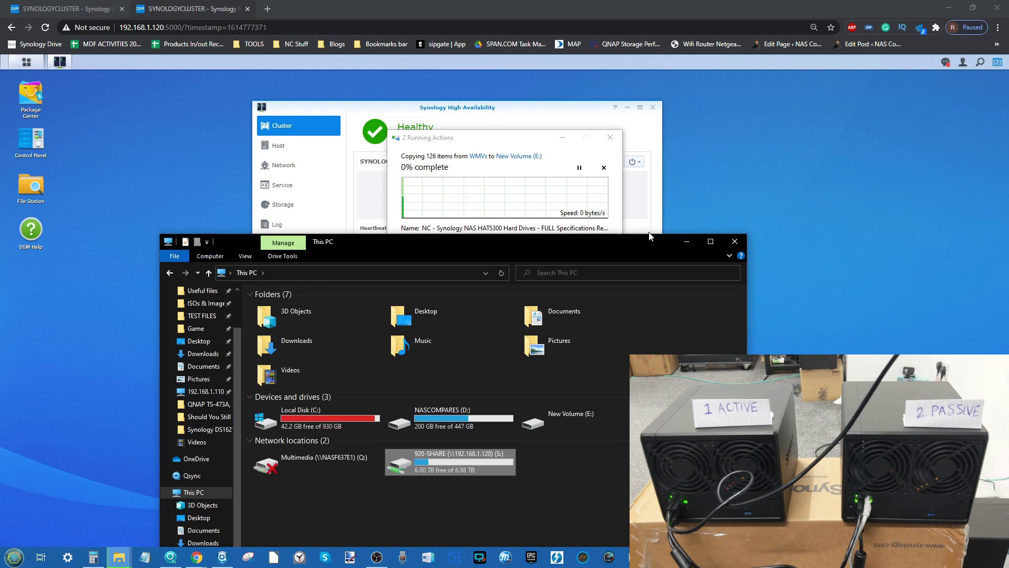
pyautogui.click(688, 242)
pyautogui.moveTo(497, 142); pyautogui.dragTo(312, 270)
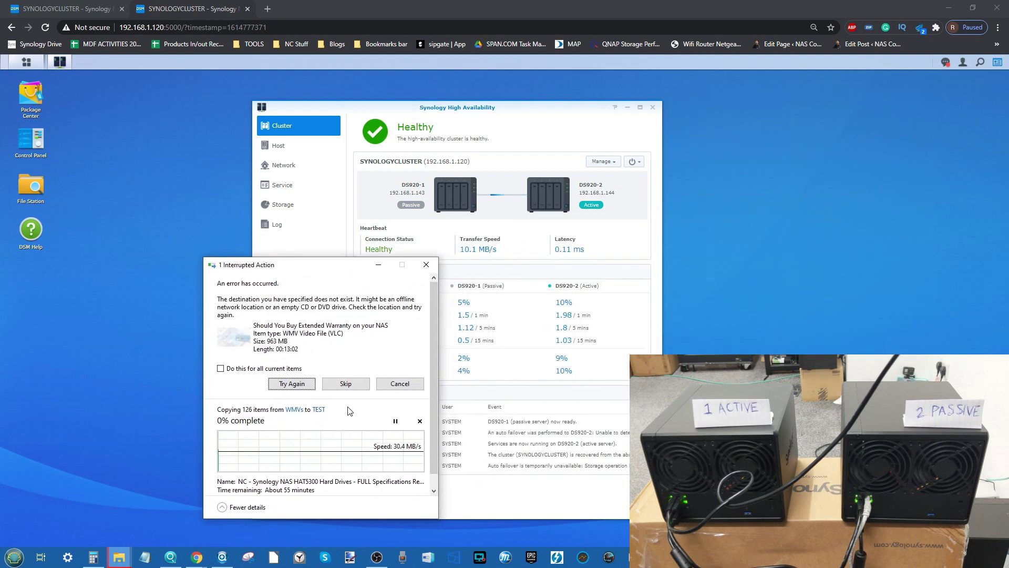
# Step: Skip the missing-destination file, dismiss the Location not available error, and move the progress dialog to the lower left
pyautogui.click(346, 382)
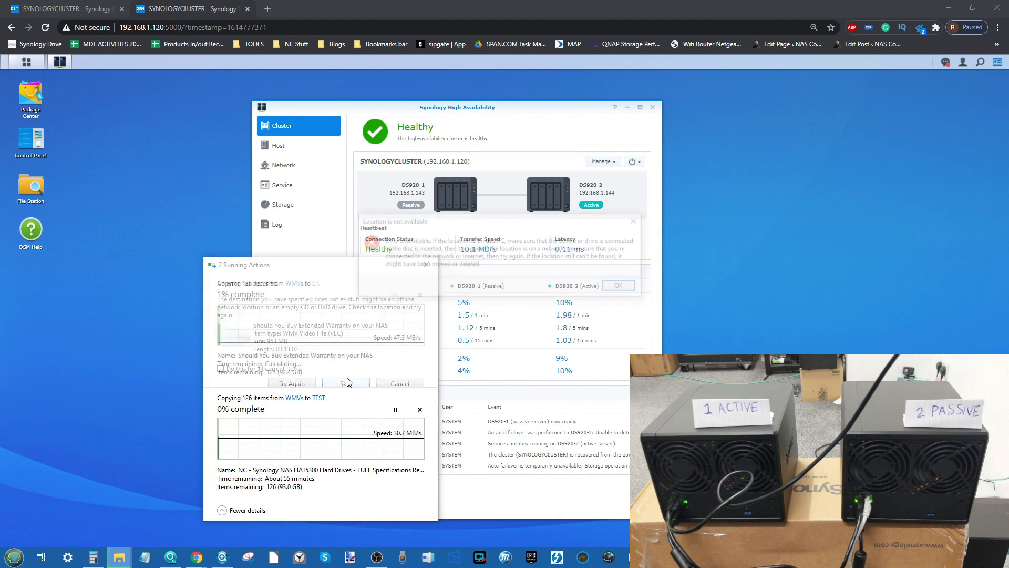
pyautogui.click(622, 287)
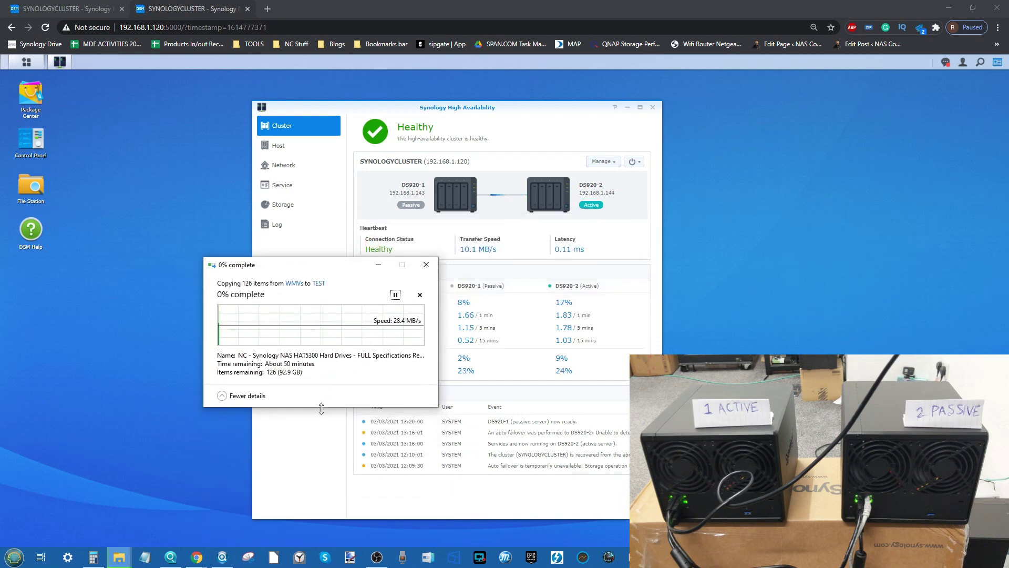
pyautogui.moveTo(303, 269); pyautogui.dragTo(200, 315)
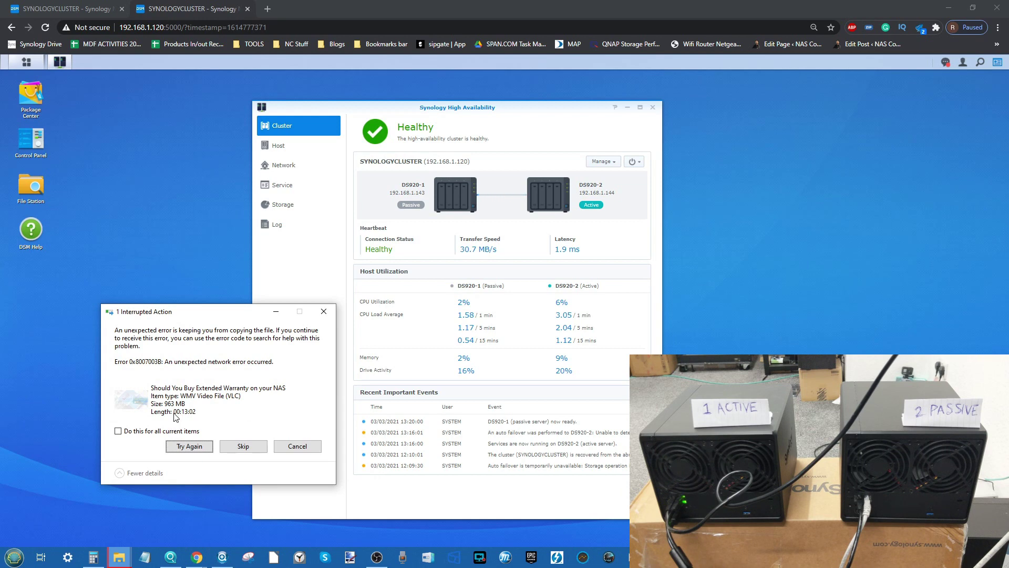
# Step: Retry the interrupted TEST copy, check the cluster status page, then retry again from Item Not Found
pyautogui.click(194, 447)
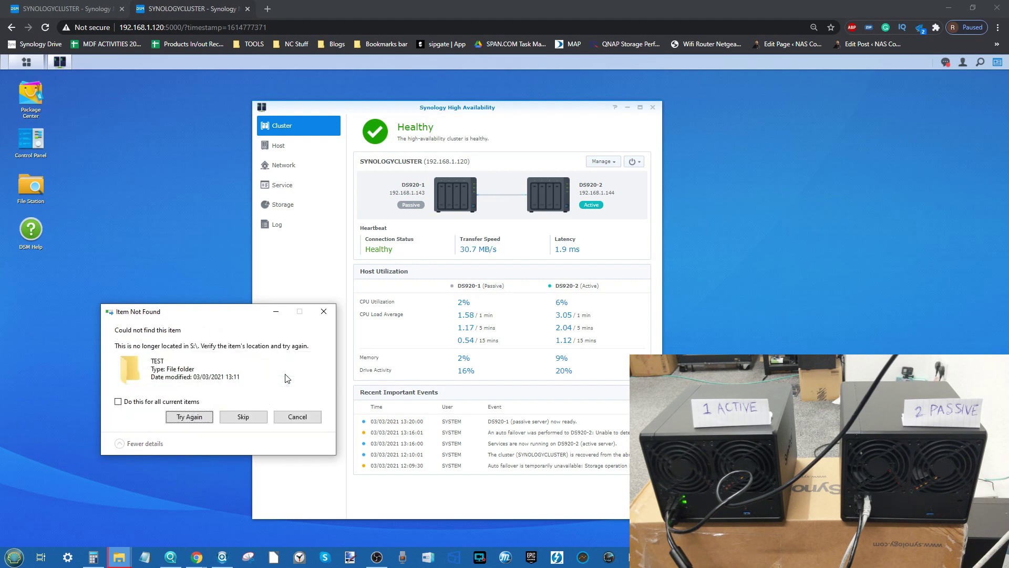
pyautogui.click(507, 126)
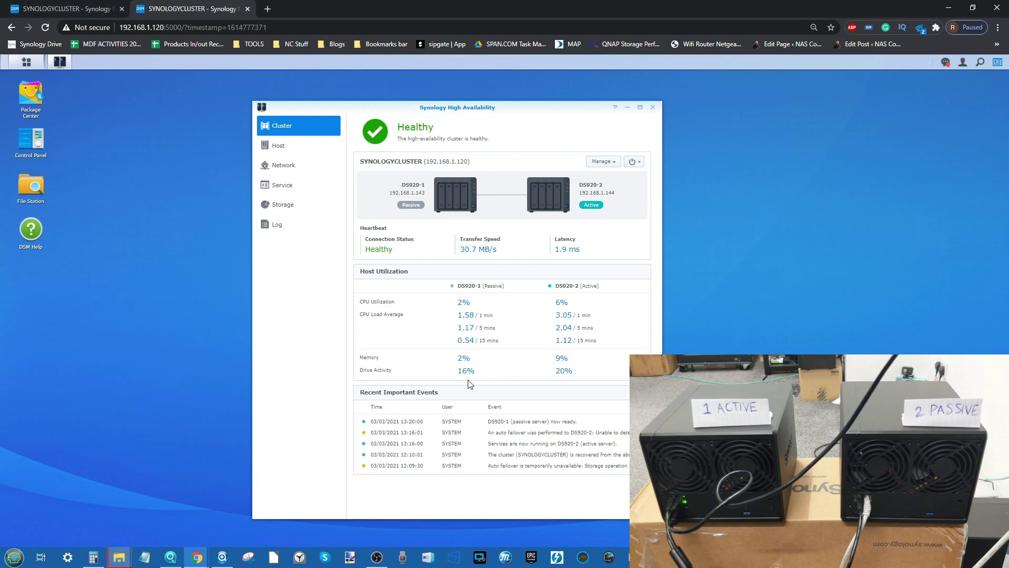
pyautogui.click(126, 557)
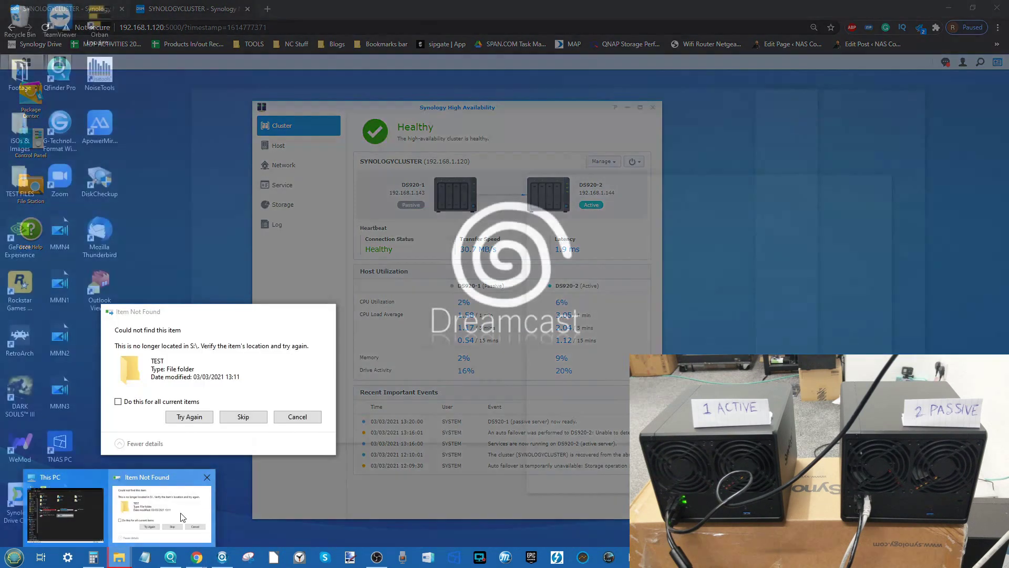
pyautogui.click(204, 519)
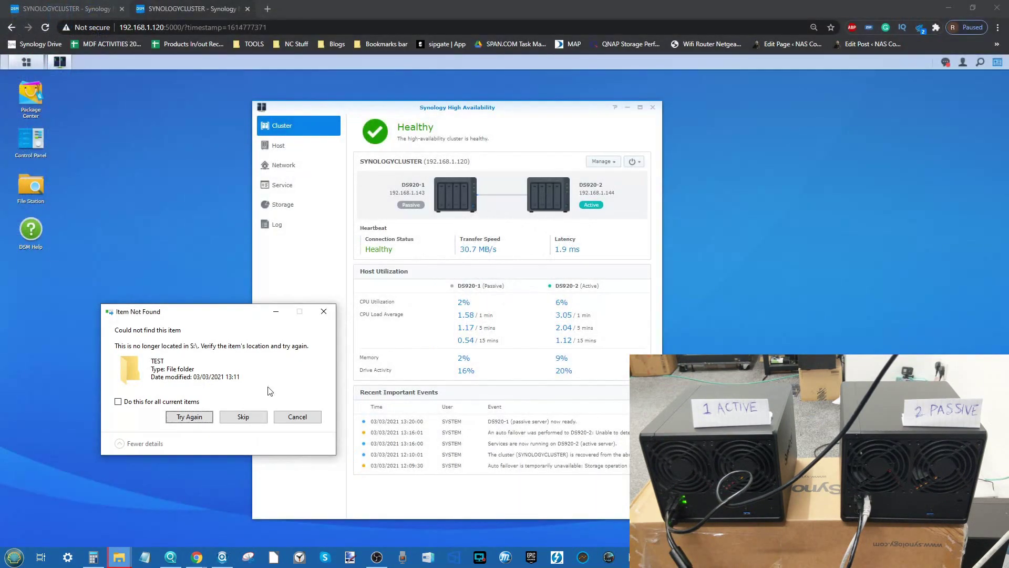
pyautogui.click(206, 421)
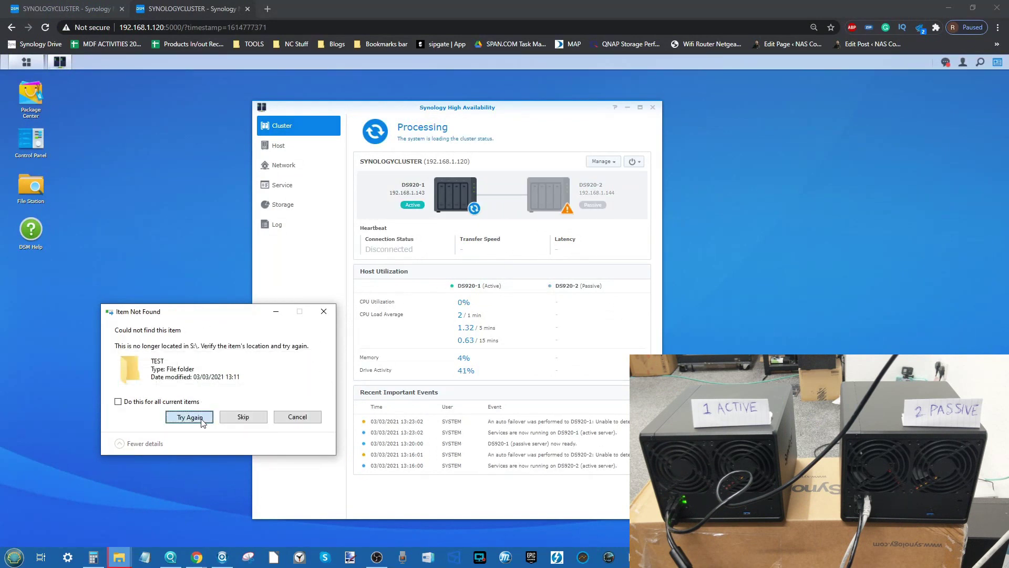
# Step: Keep retrying the Item Not Found dialog until the WMVs copy to TEST resumes at 2%
pyautogui.click(202, 419)
pyautogui.click(202, 419)
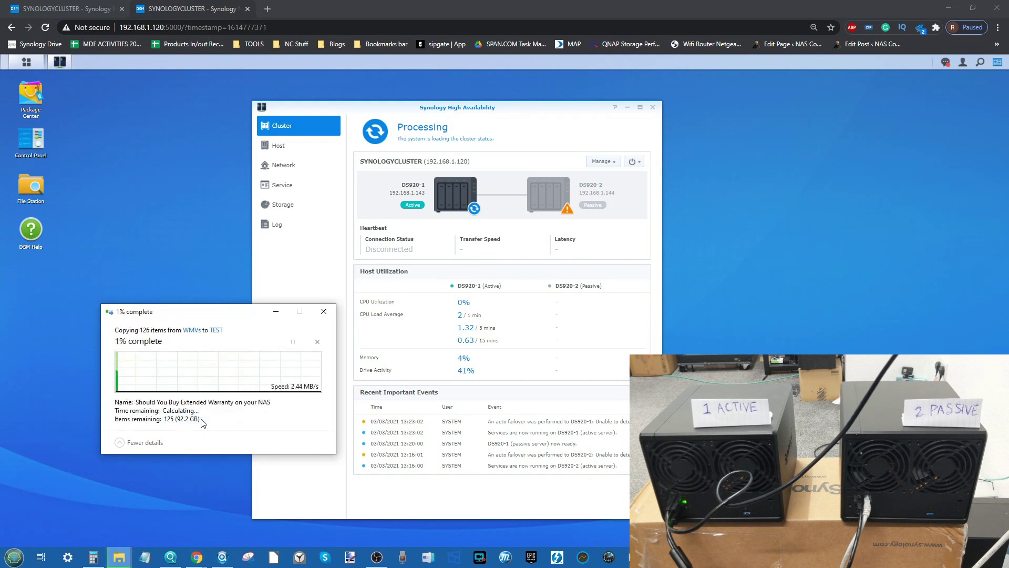
pyautogui.click(202, 420)
pyautogui.click(203, 422)
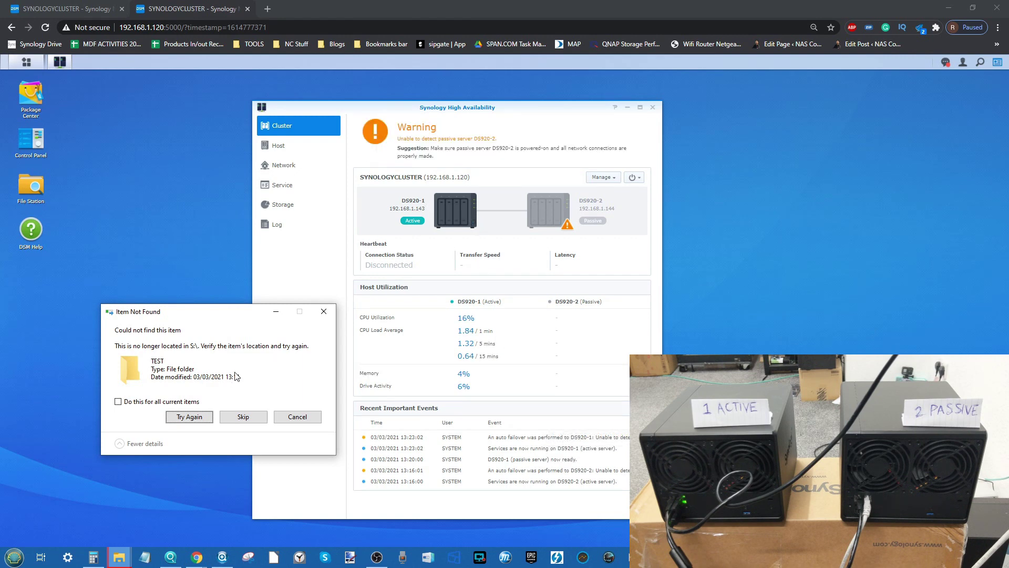
pyautogui.hotkey('shift', 'Tab')
pyautogui.click(190, 415)
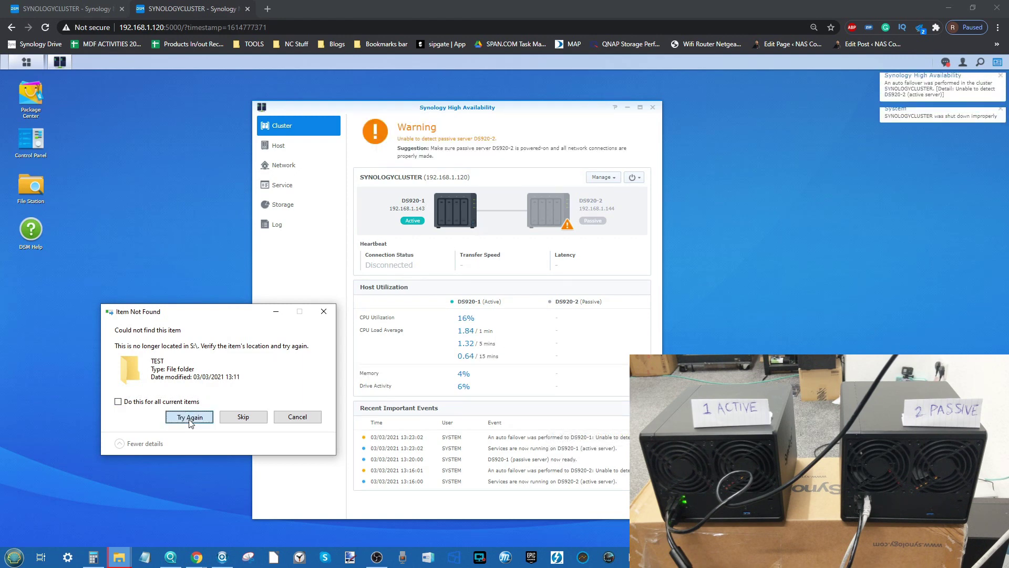
pyautogui.click(190, 418)
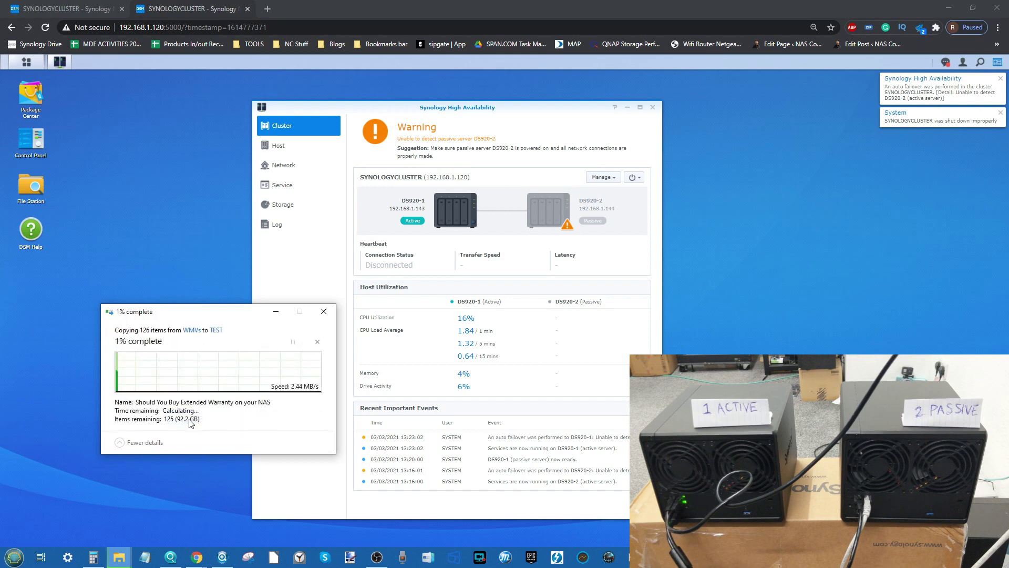
pyautogui.click(191, 418)
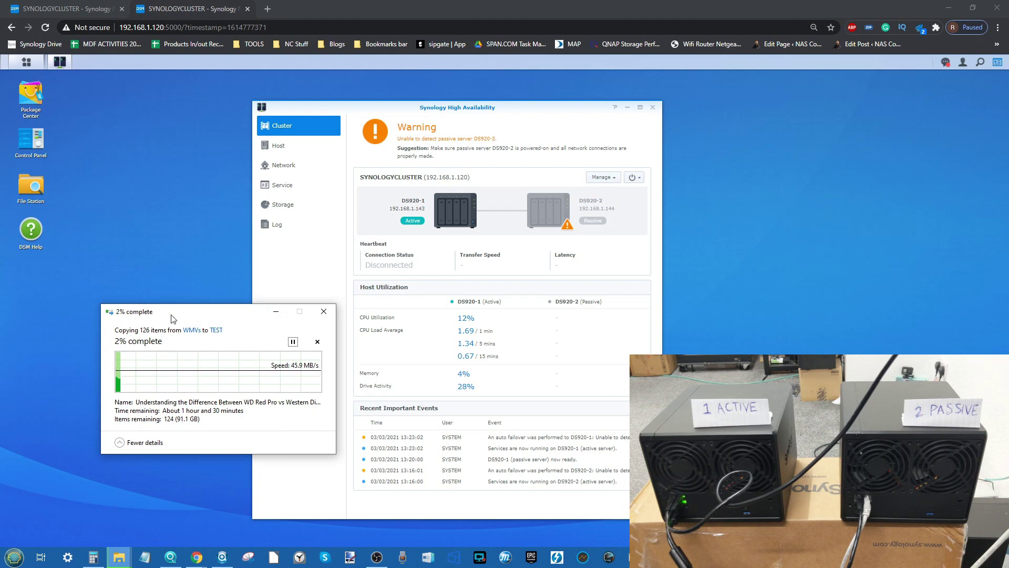
# Step: Nudge the copy progress window, then open and close the DSM Main Menu to raise the status page
pyautogui.moveTo(177, 315); pyautogui.dragTo(159, 329)
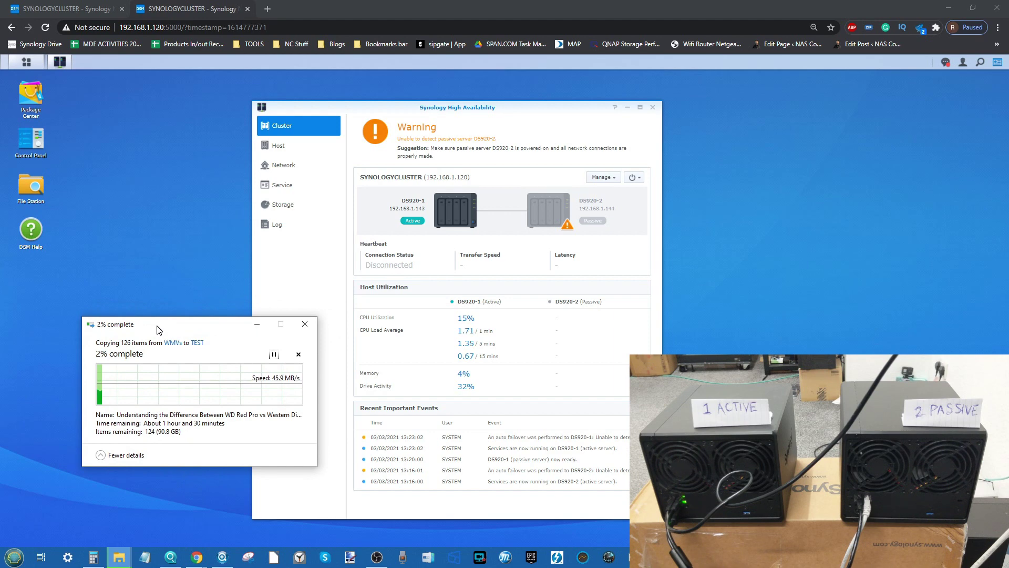
pyautogui.moveTo(157, 325); pyautogui.dragTo(155, 325)
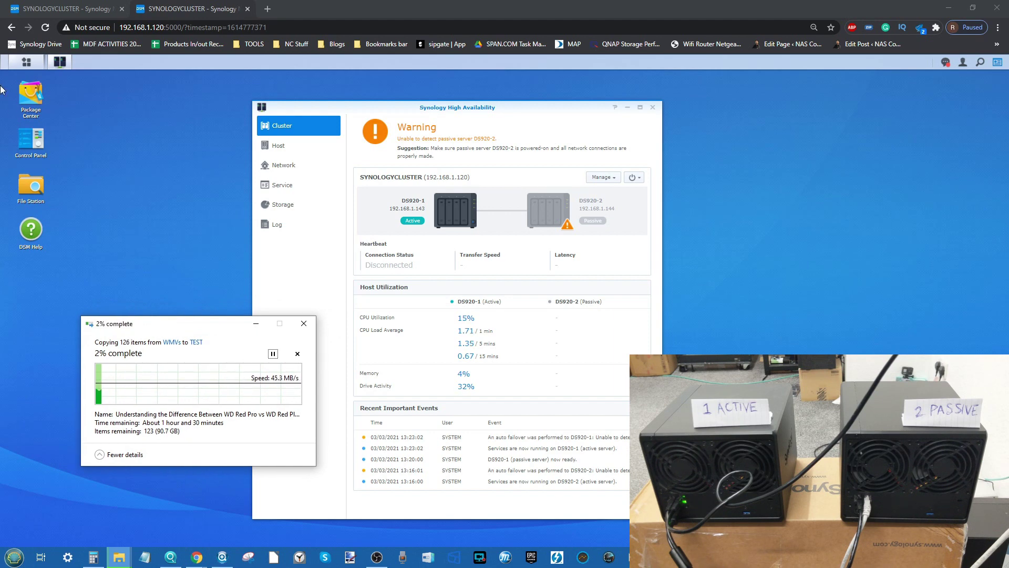
pyautogui.click(27, 62)
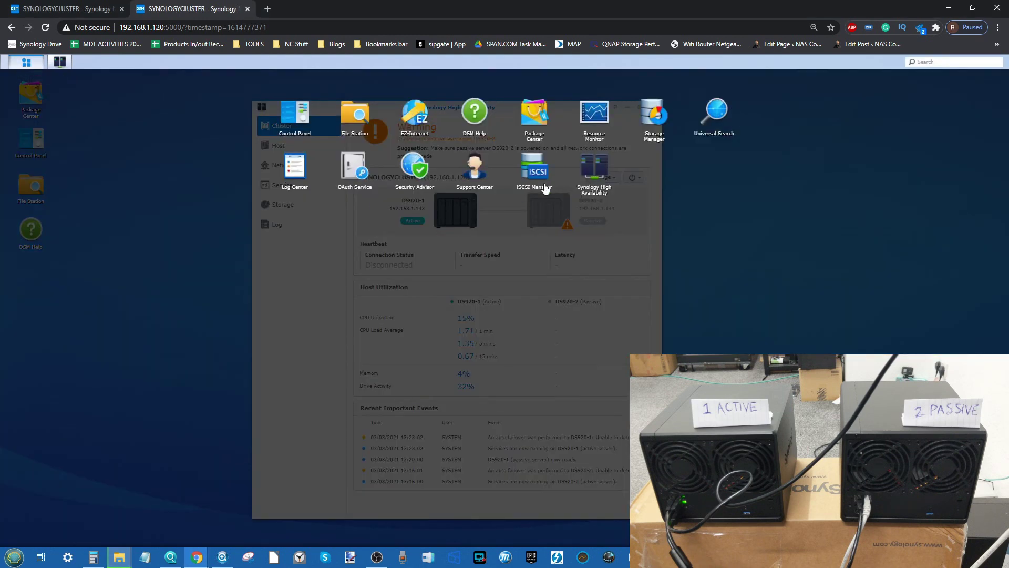
pyautogui.click(746, 265)
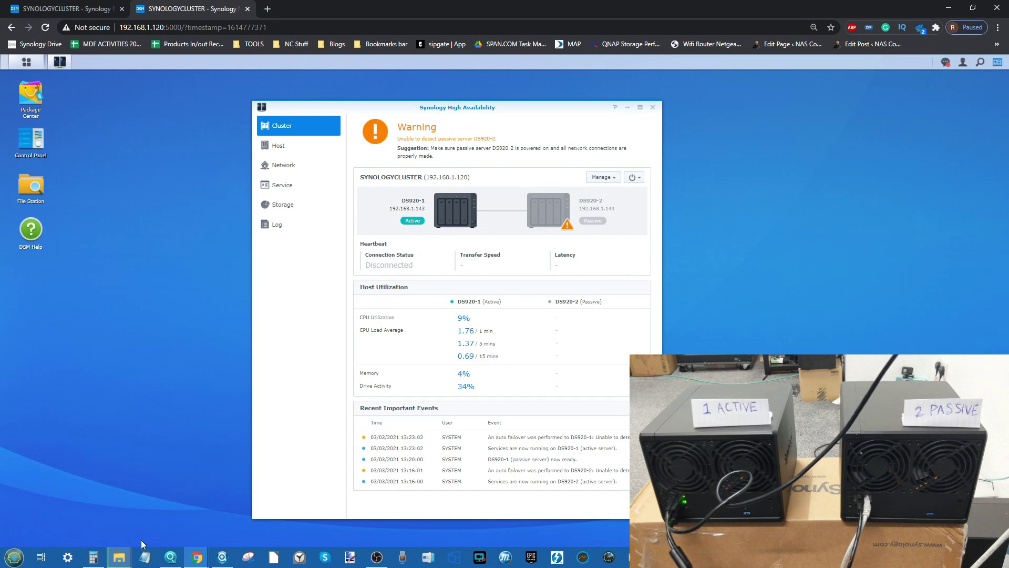
# Step: Raise the 3% WMVs-to-TEST copy progress from the File Explorer taskbar preview
pyautogui.moveTo(126, 554)
pyautogui.click(158, 502)
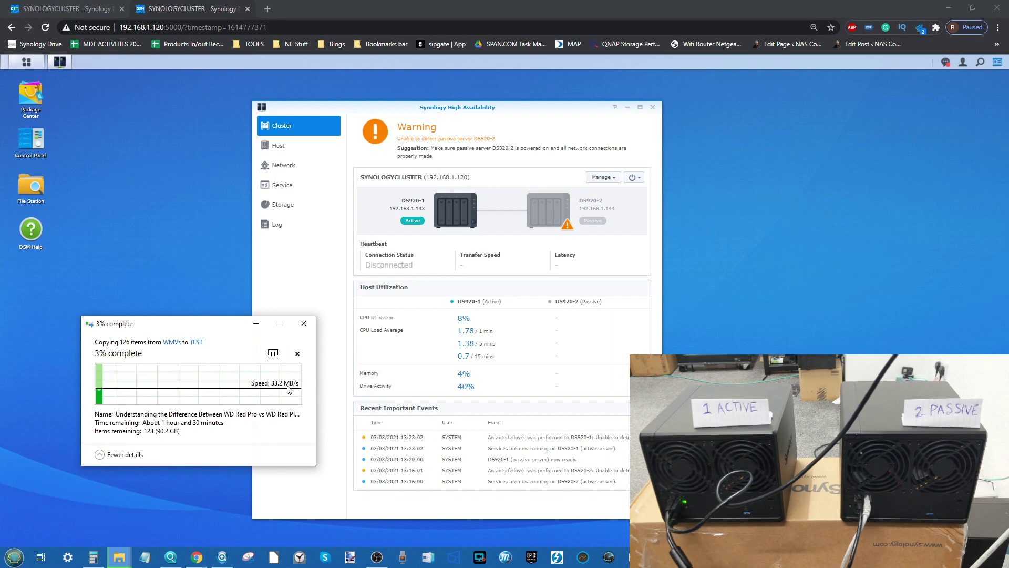